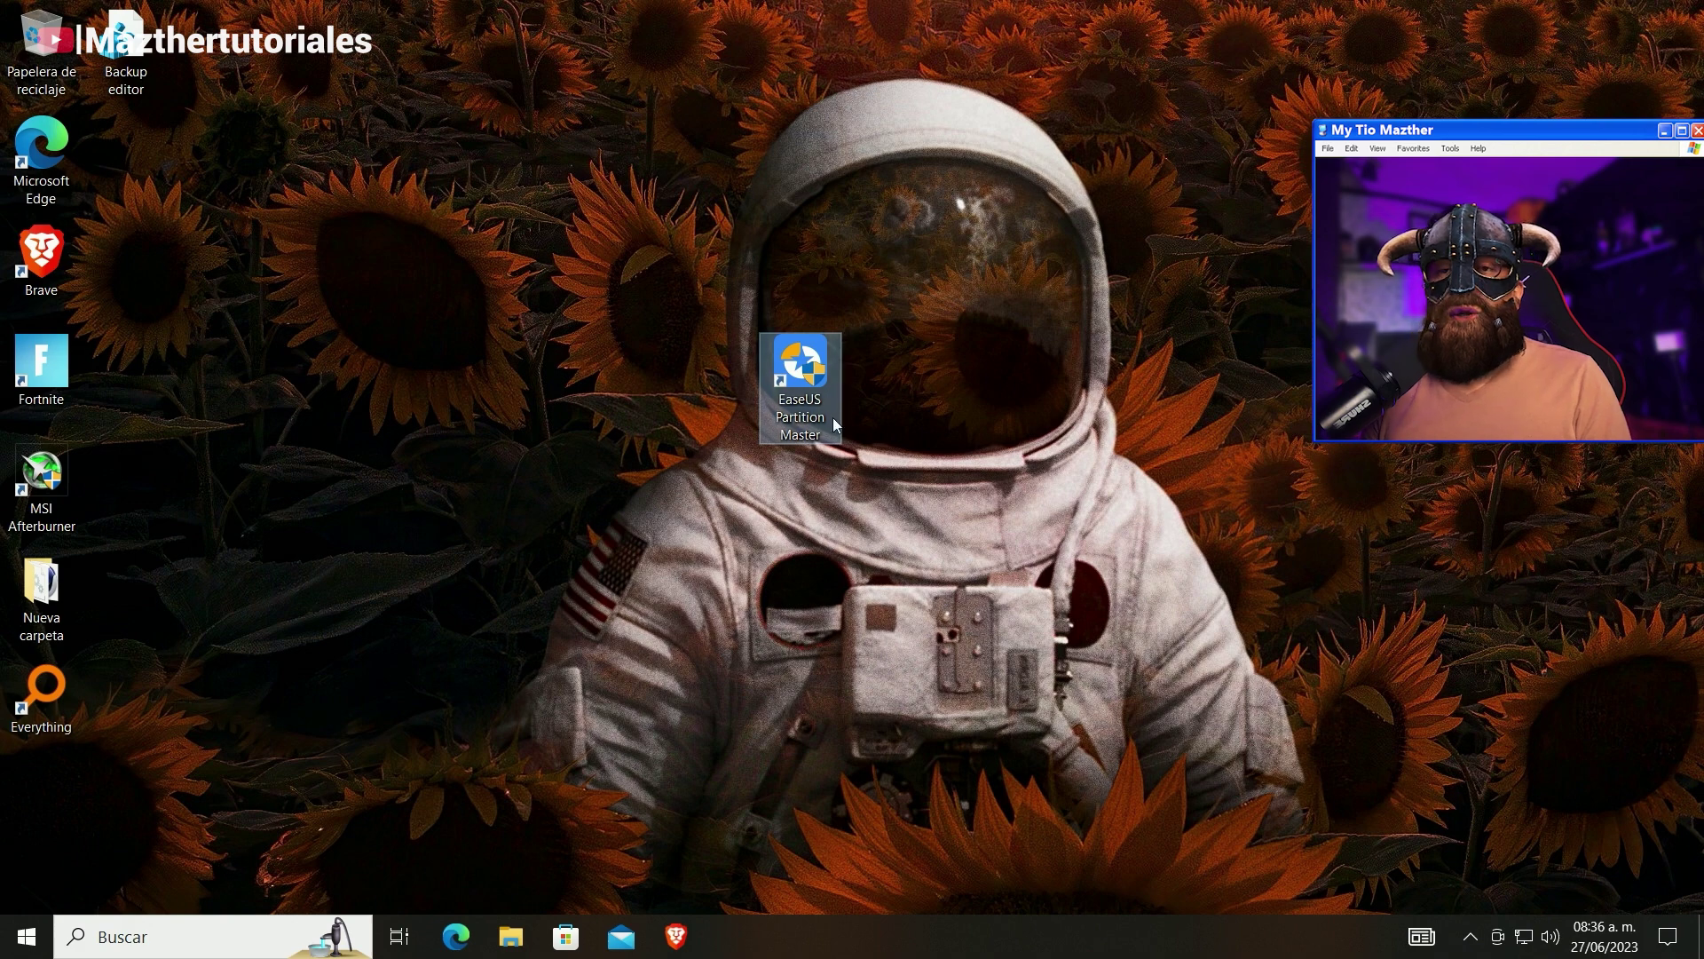
Step: Launch EaseUS Partition Master and select Disco 0 in the list of disks
{"action": "double_click", "coordinate": [808, 362]}
{"action": "left_click", "coordinate": [809, 616]}
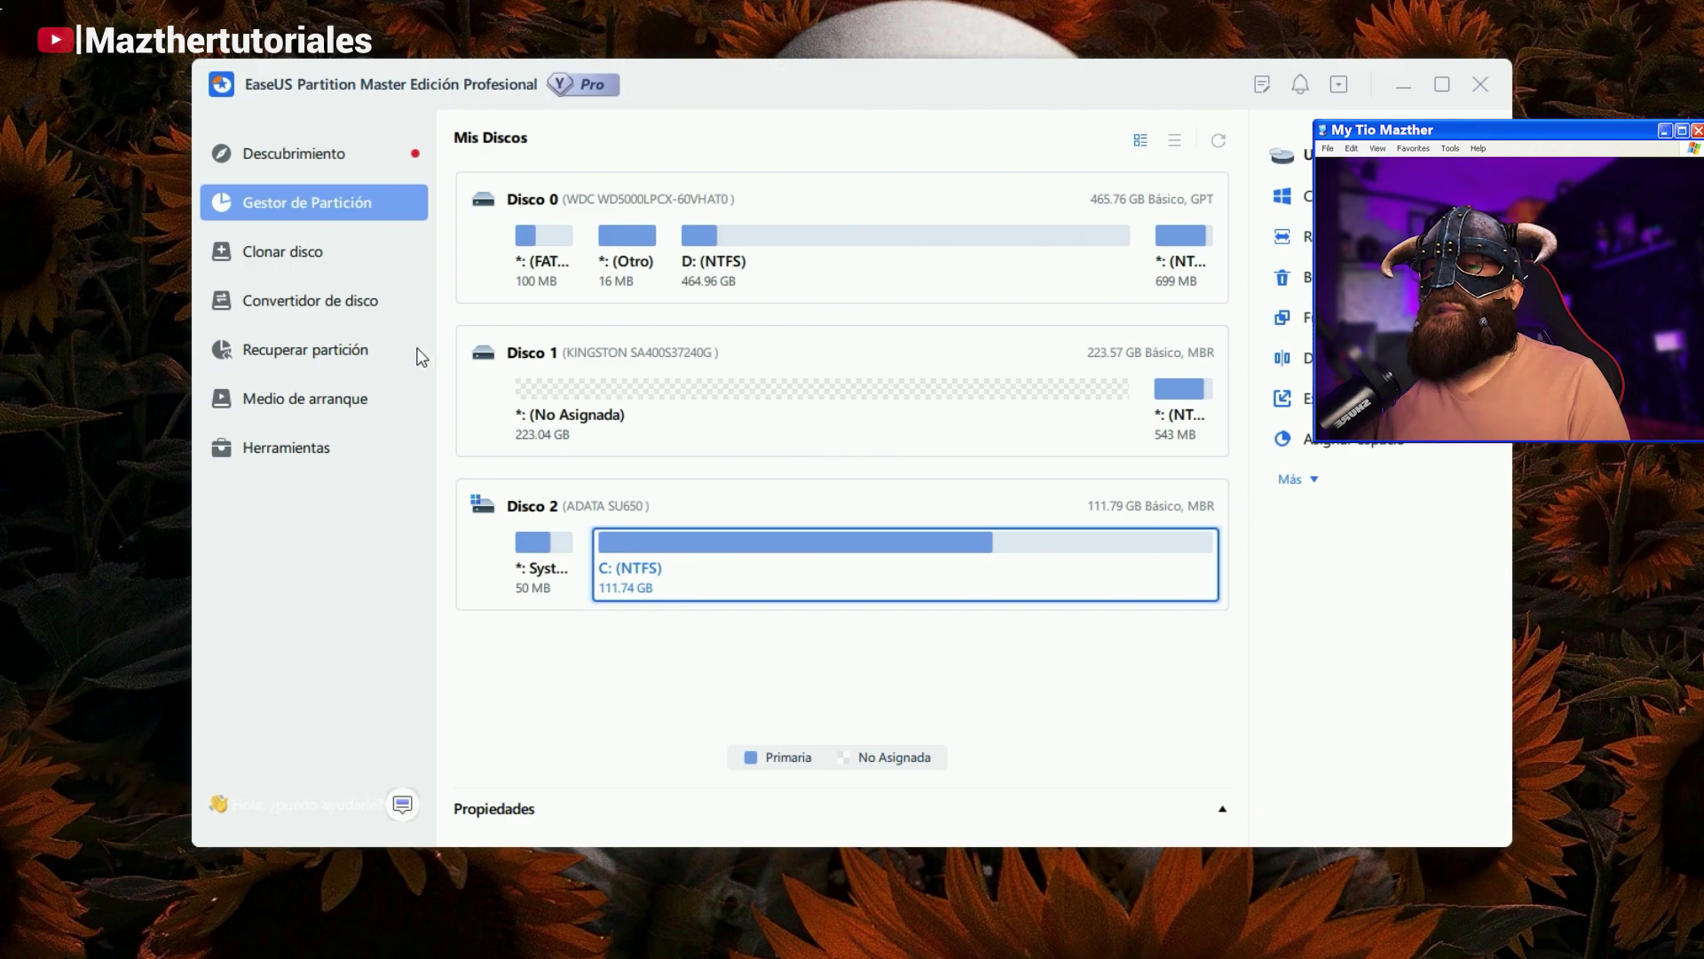
{"action": "left_click", "coordinate": [536, 213]}
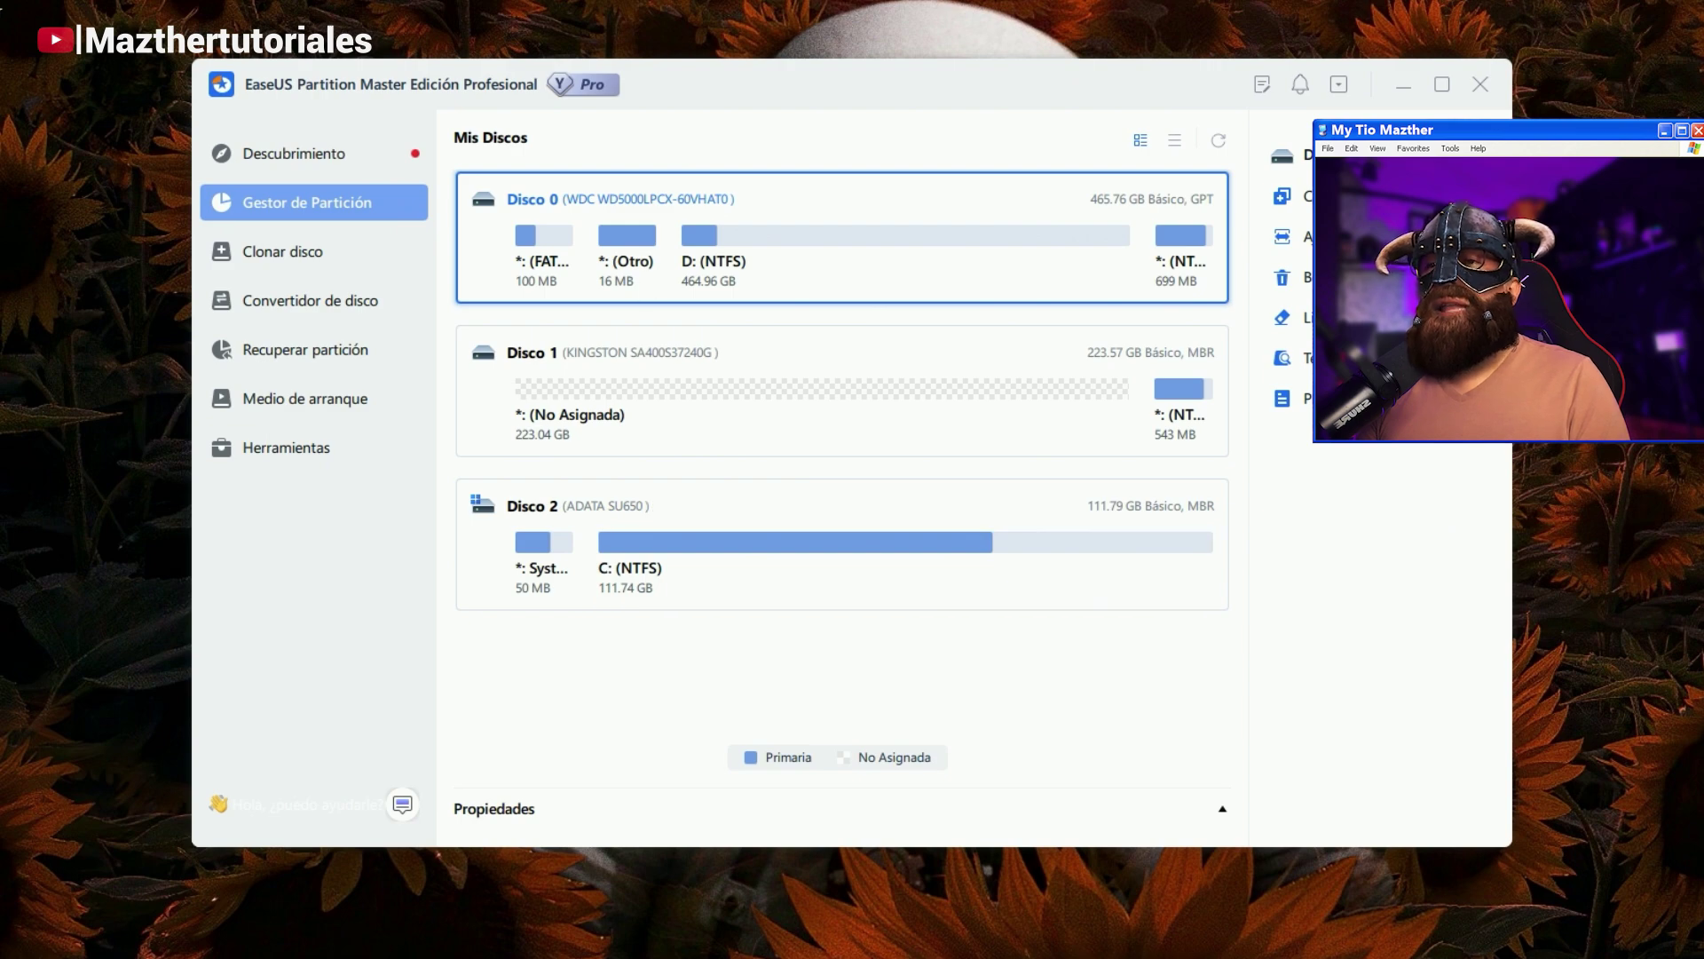
Step: Check the available drives under Este equipo in File Explorer and return to EaseUS Partition Master
{"action": "key", "text": "super+e"}
{"action": "left_click", "coordinate": [335, 597]}
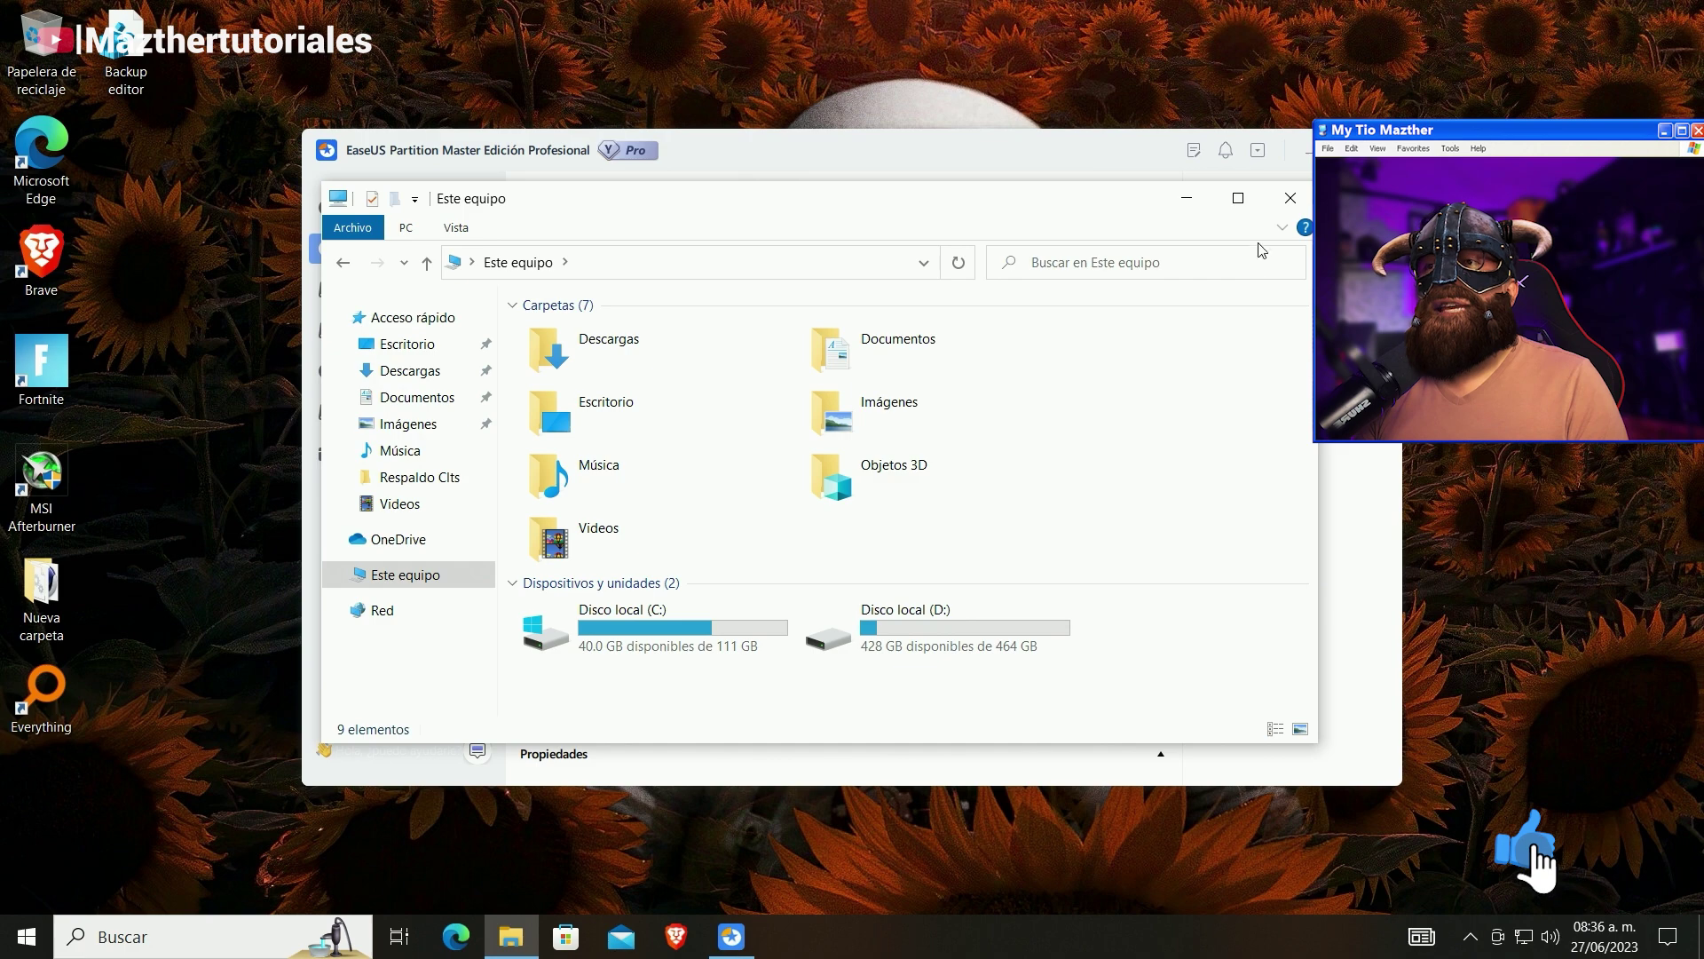
{"action": "left_click", "coordinate": [1186, 197]}
Step: Set up a new NTFS partition with drive letter E: using all 223.04 GB of unallocated space on Disco 1
{"action": "left_click", "coordinate": [741, 413]}
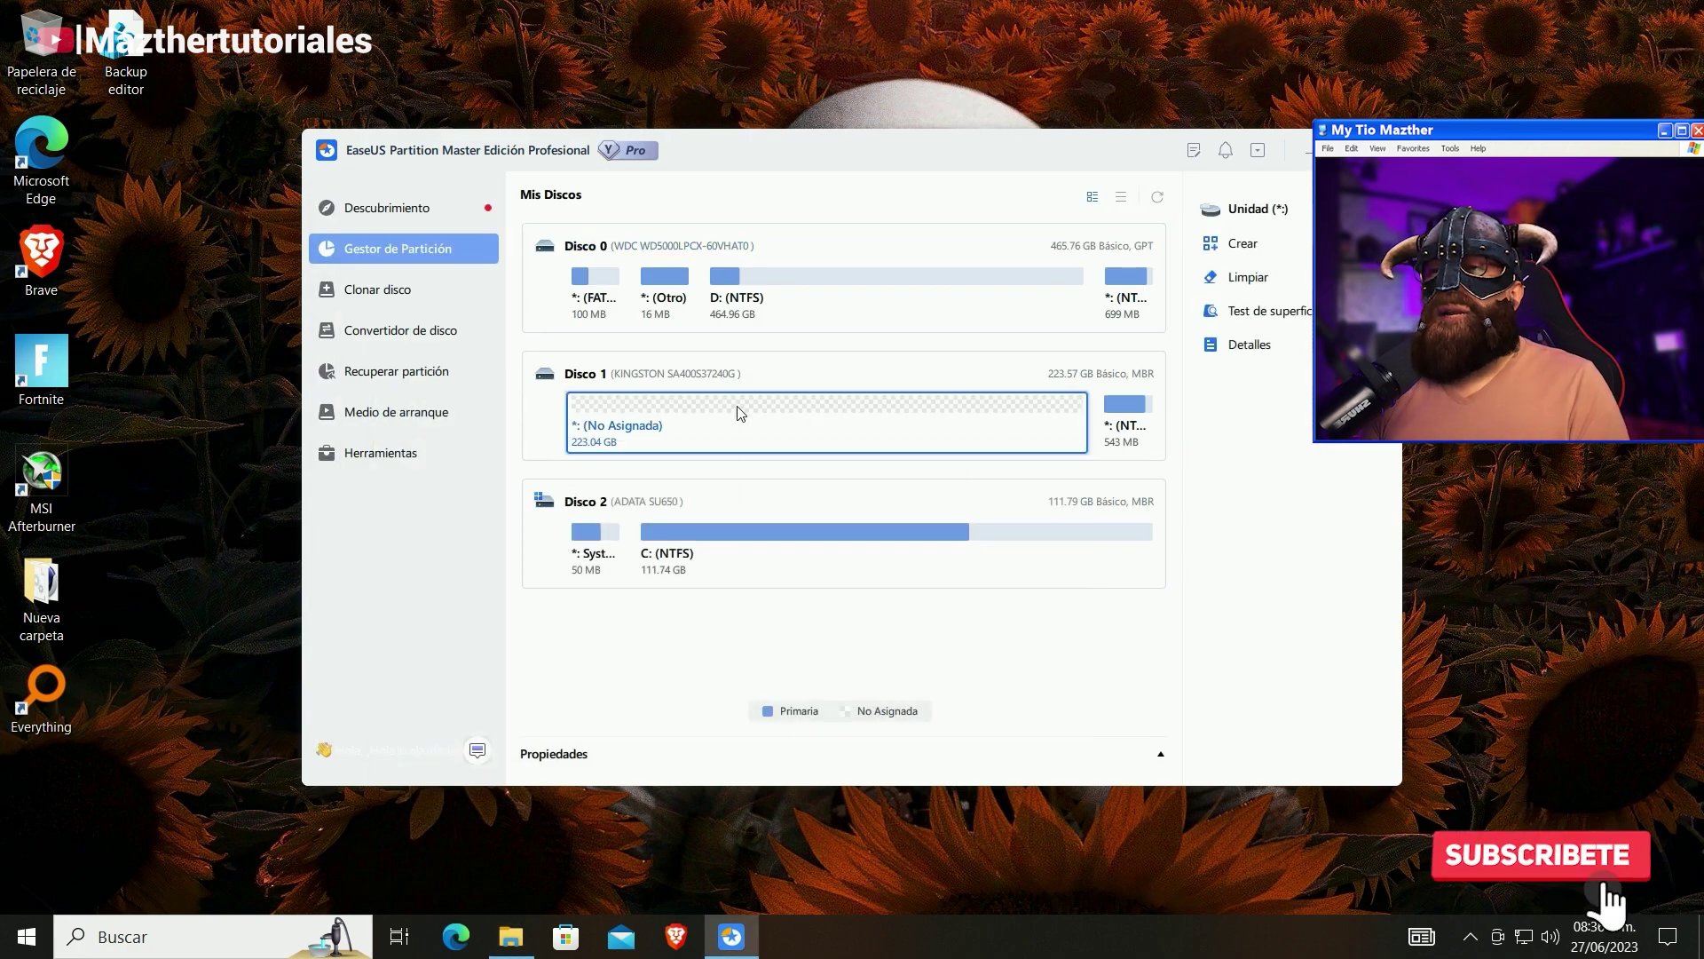
{"action": "right_click", "coordinate": [741, 413]}
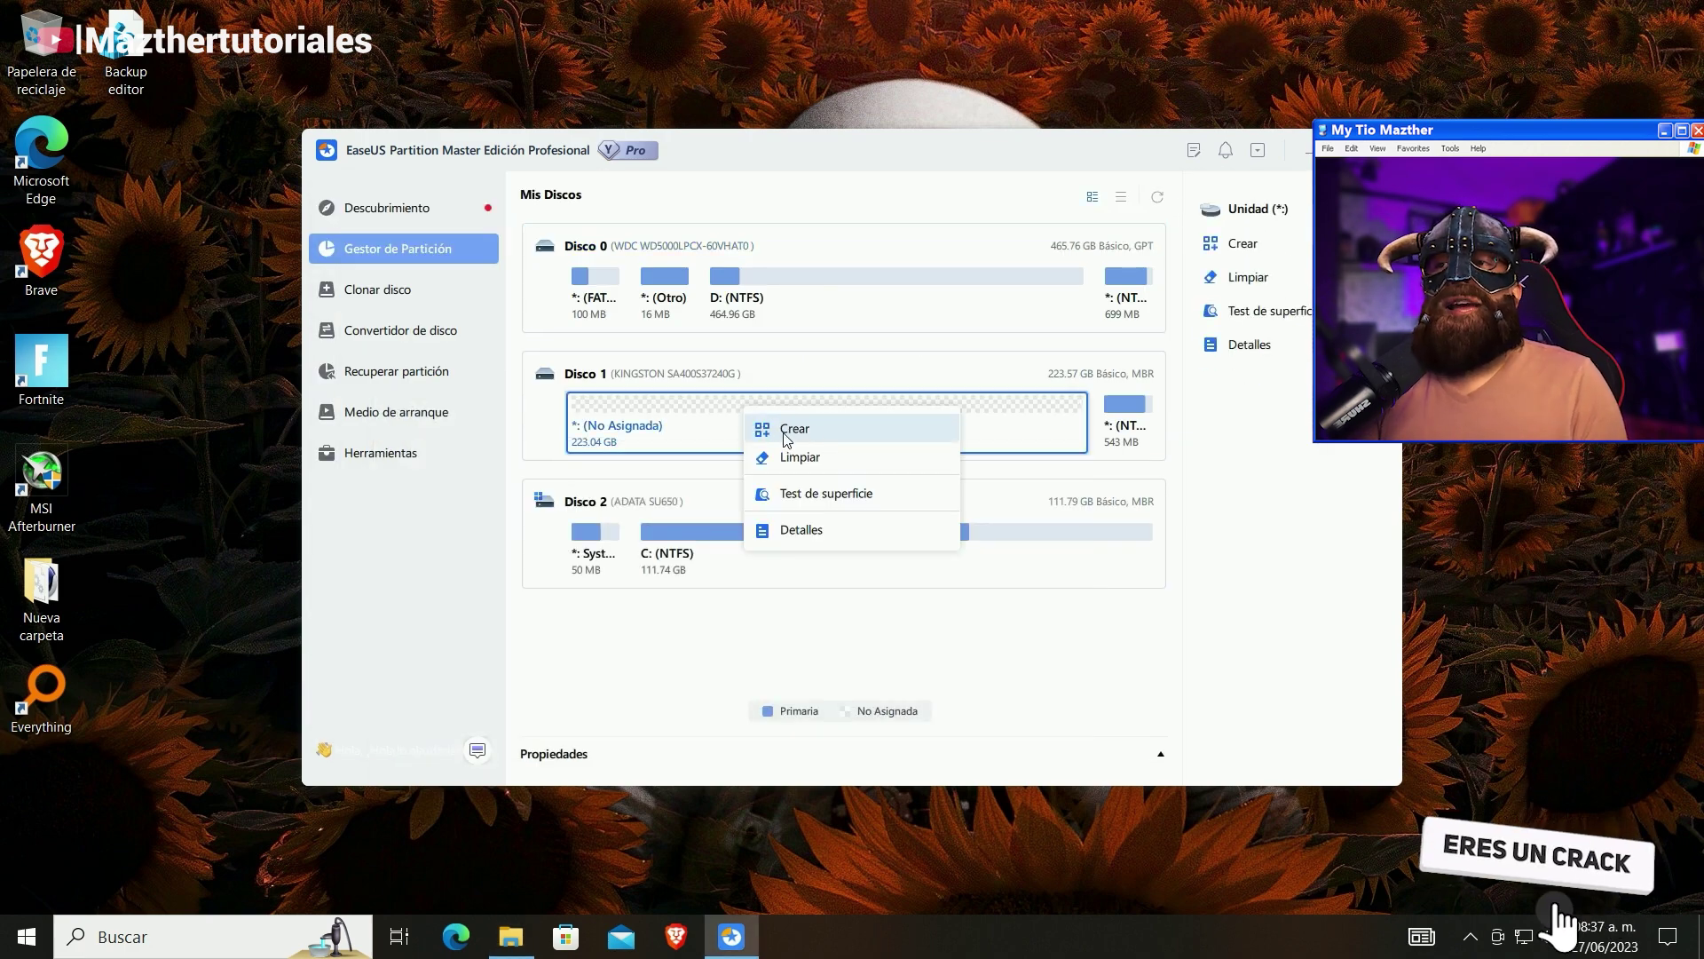
{"action": "left_click", "coordinate": [788, 435]}
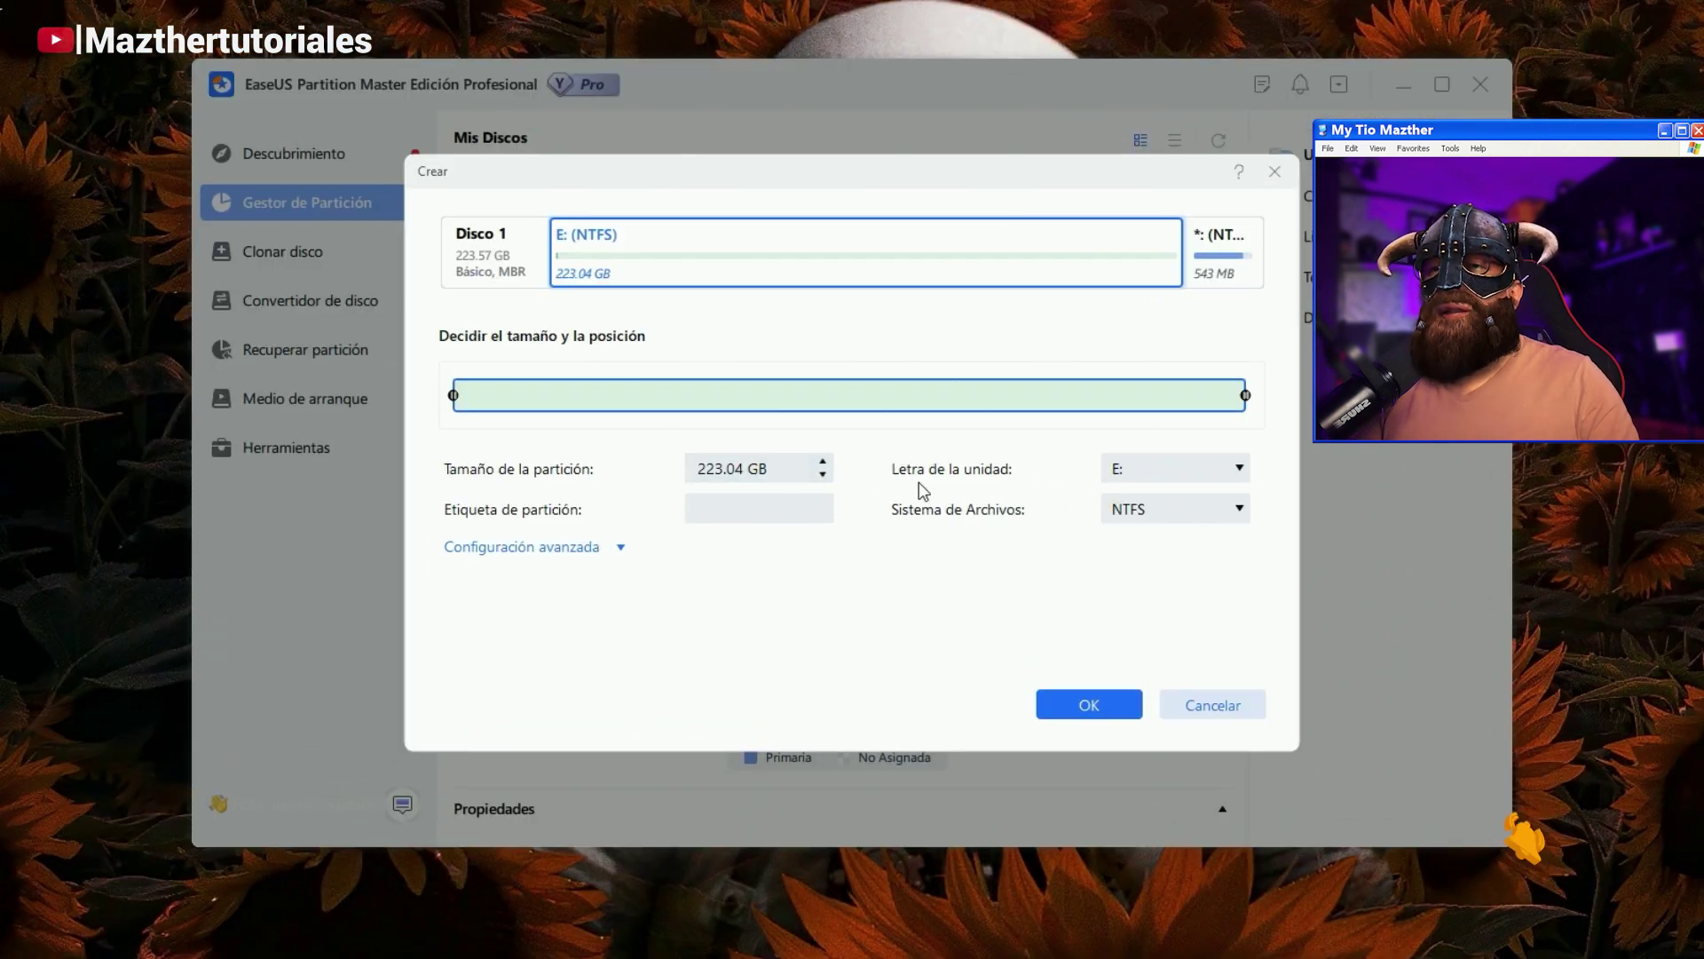
{"action": "left_click", "coordinate": [1202, 473]}
{"action": "left_click", "coordinate": [962, 547]}
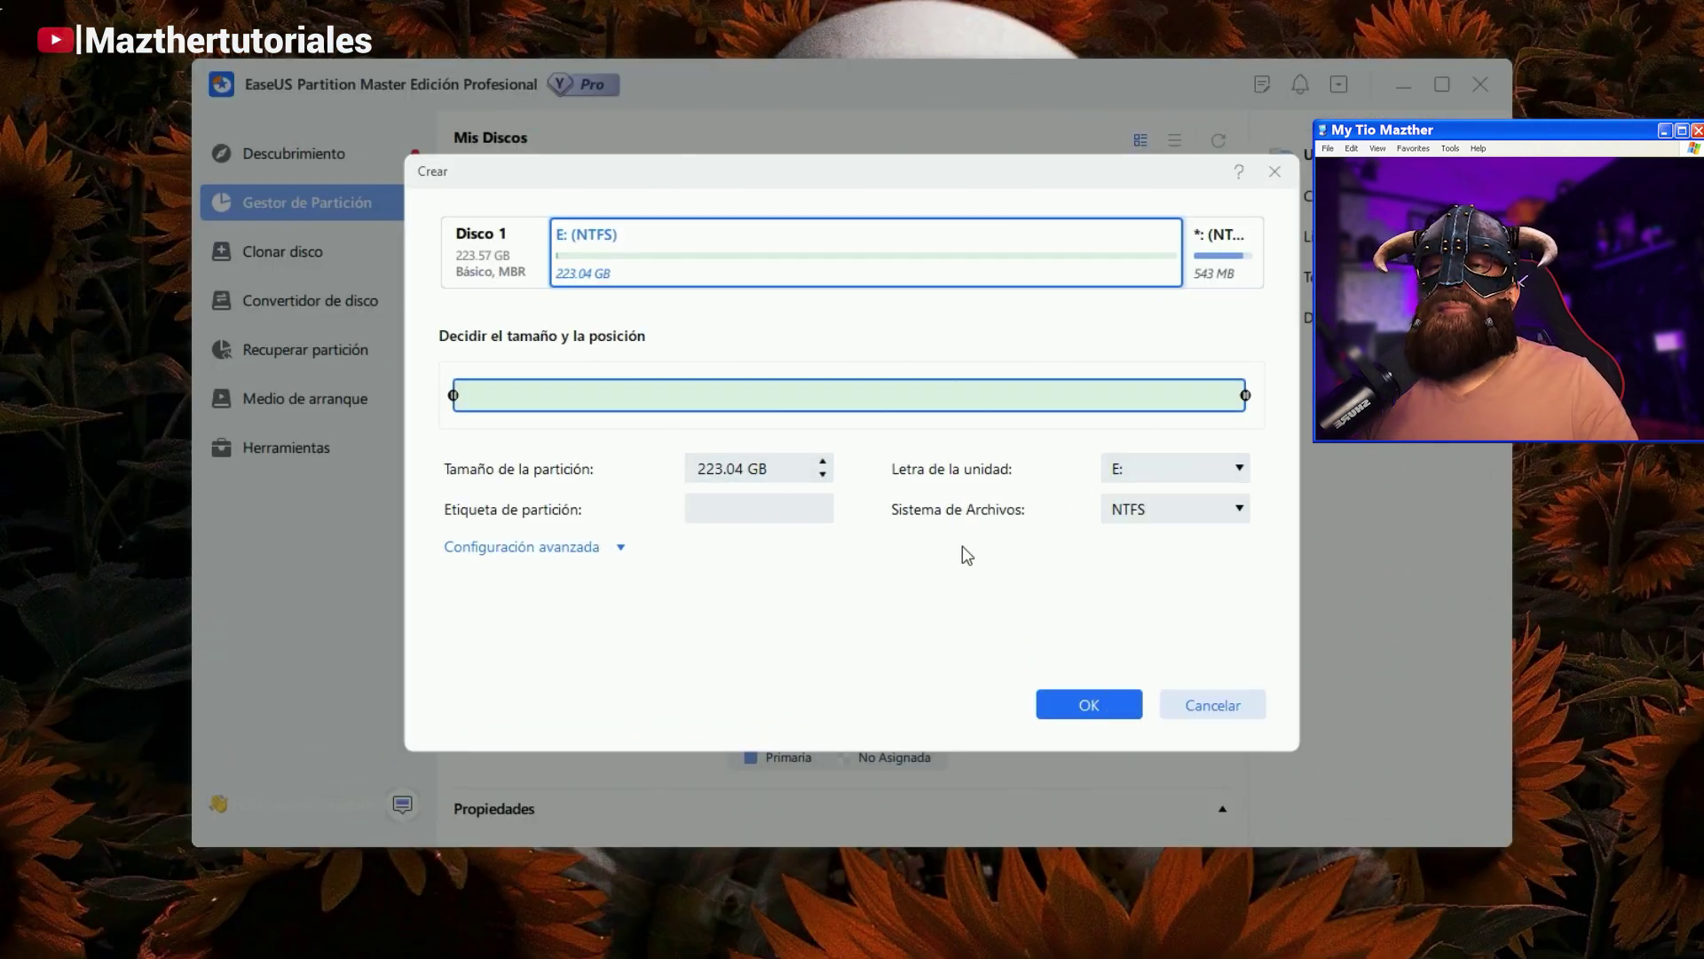
{"action": "left_click", "coordinate": [1212, 518]}
{"action": "left_click", "coordinate": [1154, 616]}
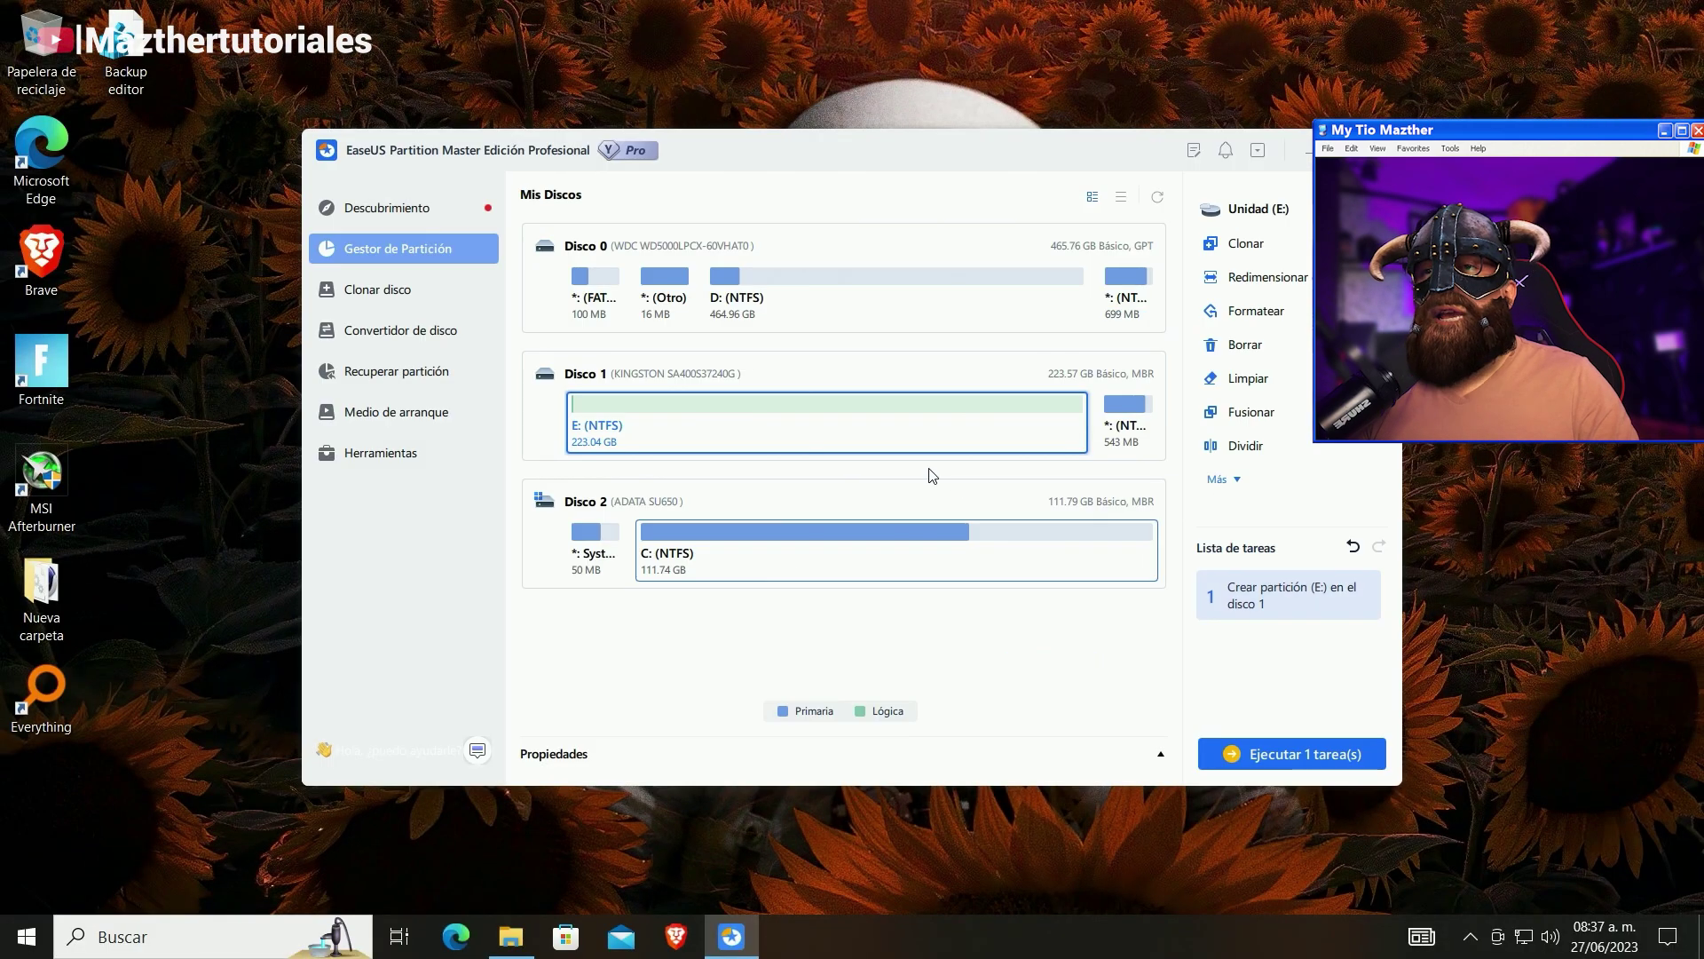
Step: Execute the pending task that creates partition E: on Disco 1 and close the completion report
{"action": "left_click", "coordinate": [1276, 756]}
{"action": "left_click", "coordinate": [964, 614]}
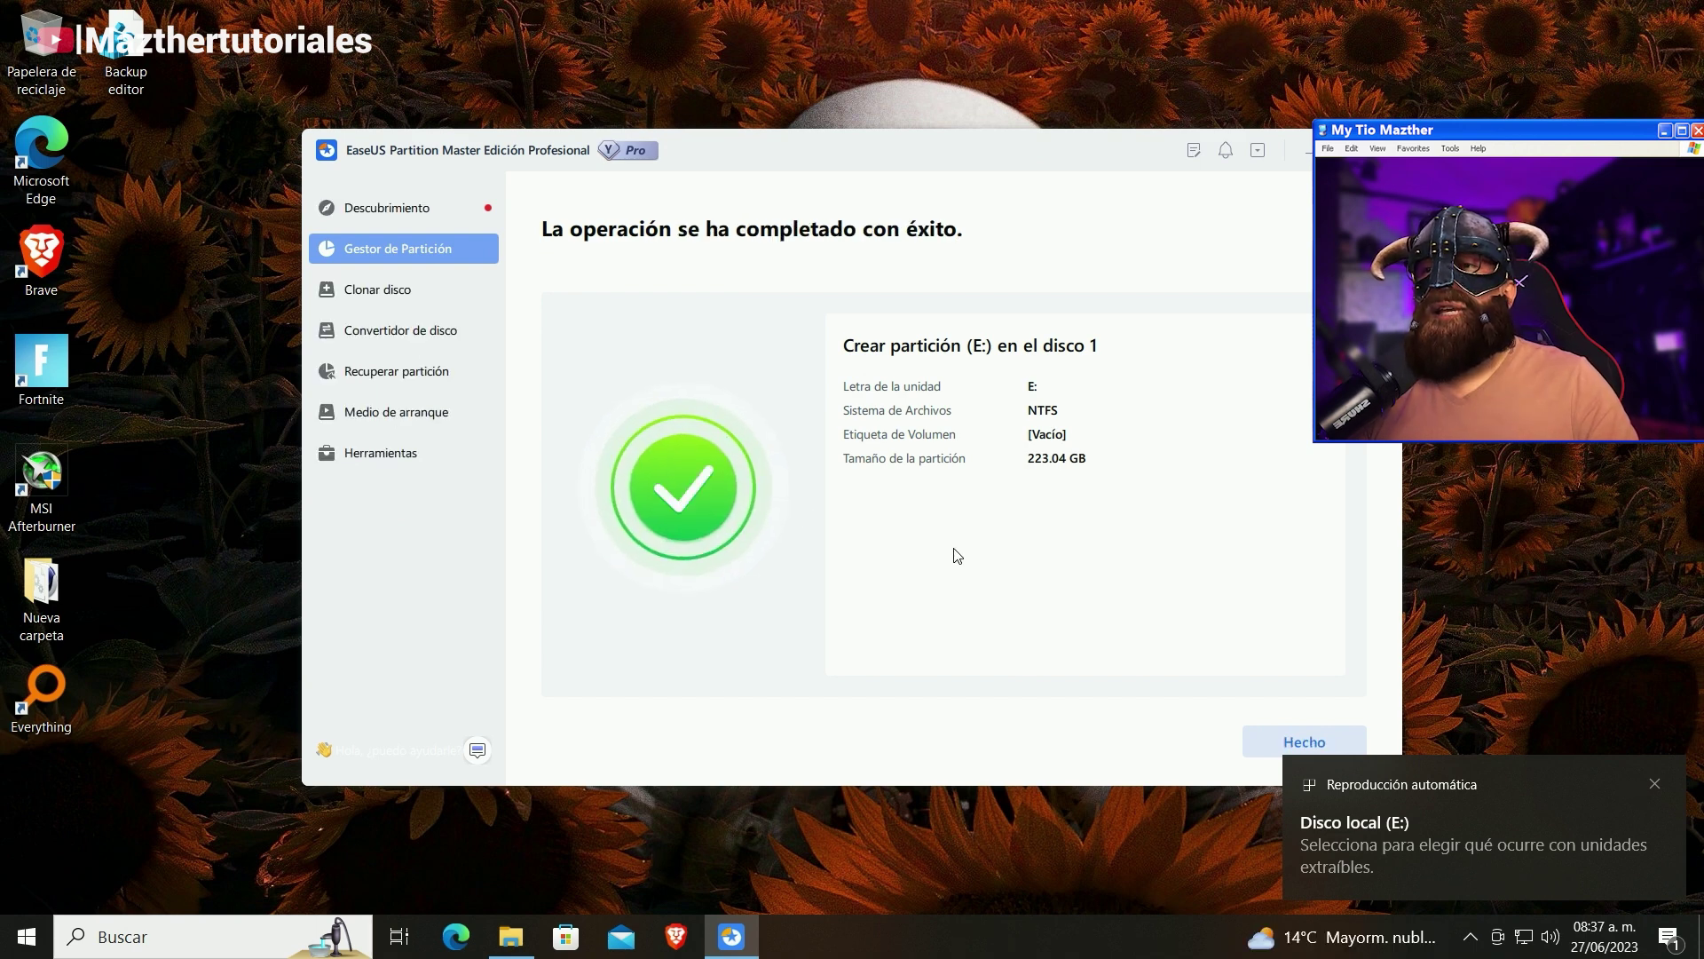
{"action": "left_click", "coordinate": [1309, 751]}
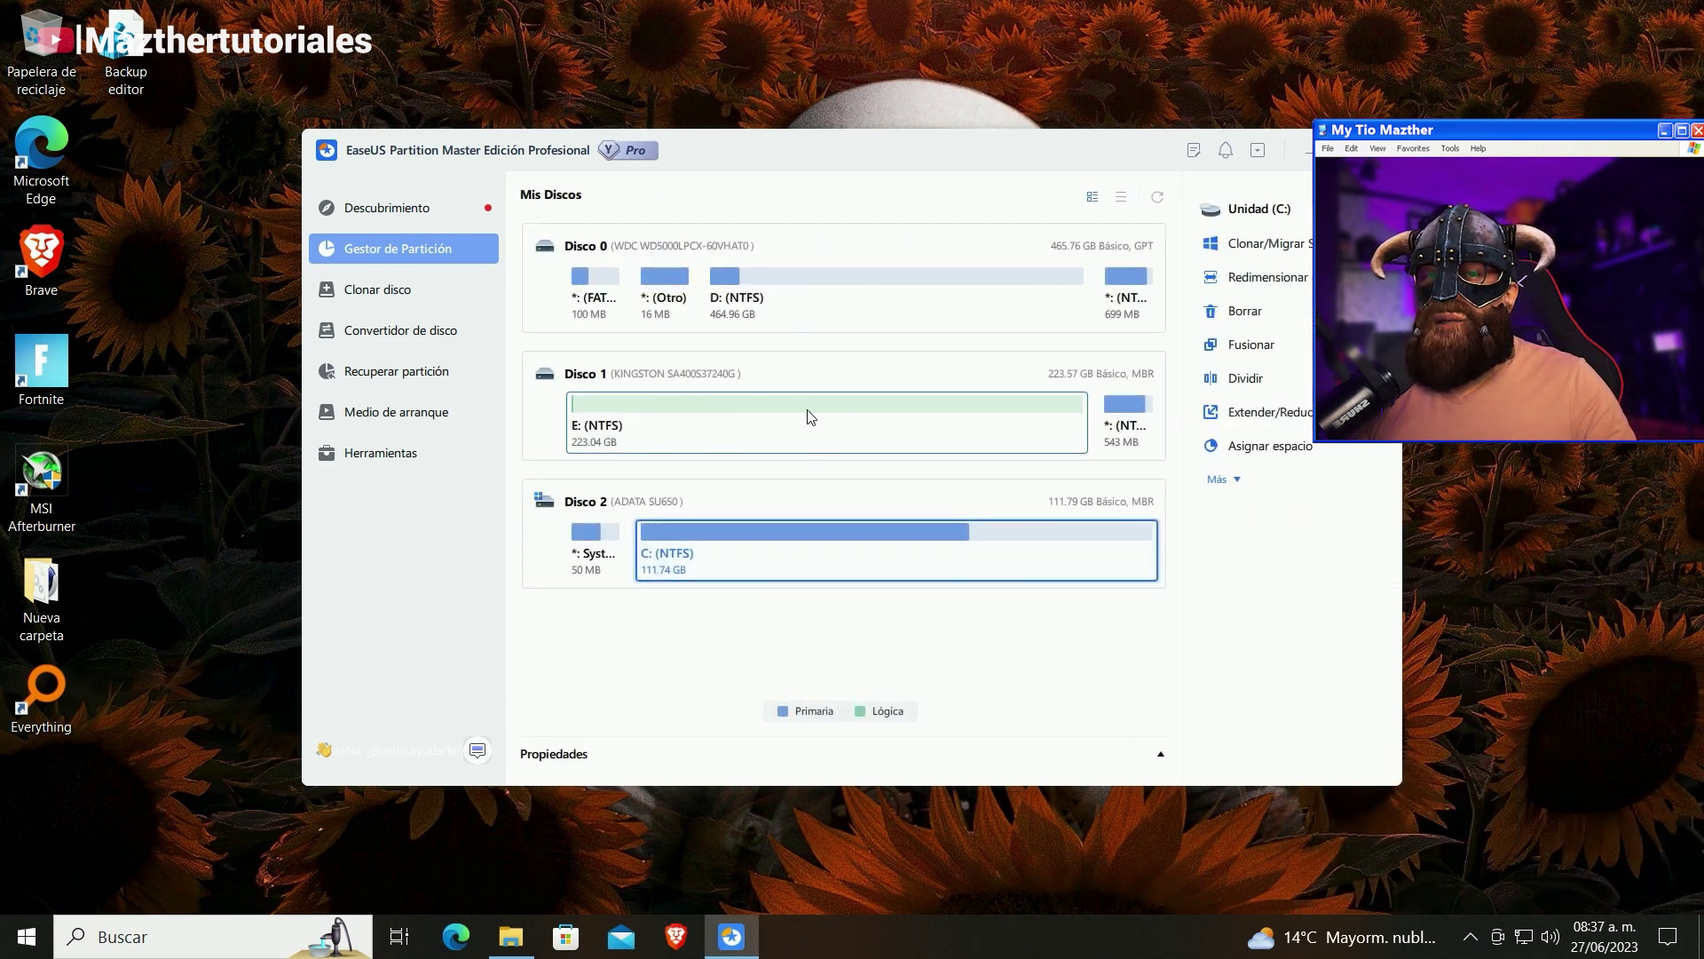
Step: Check for the new E: drive under Este equipo in File Explorer
{"action": "left_click", "coordinate": [510, 937]}
{"action": "scroll", "coordinate": [718, 691], "scroll_direction": "down", "scroll_amount": 1}
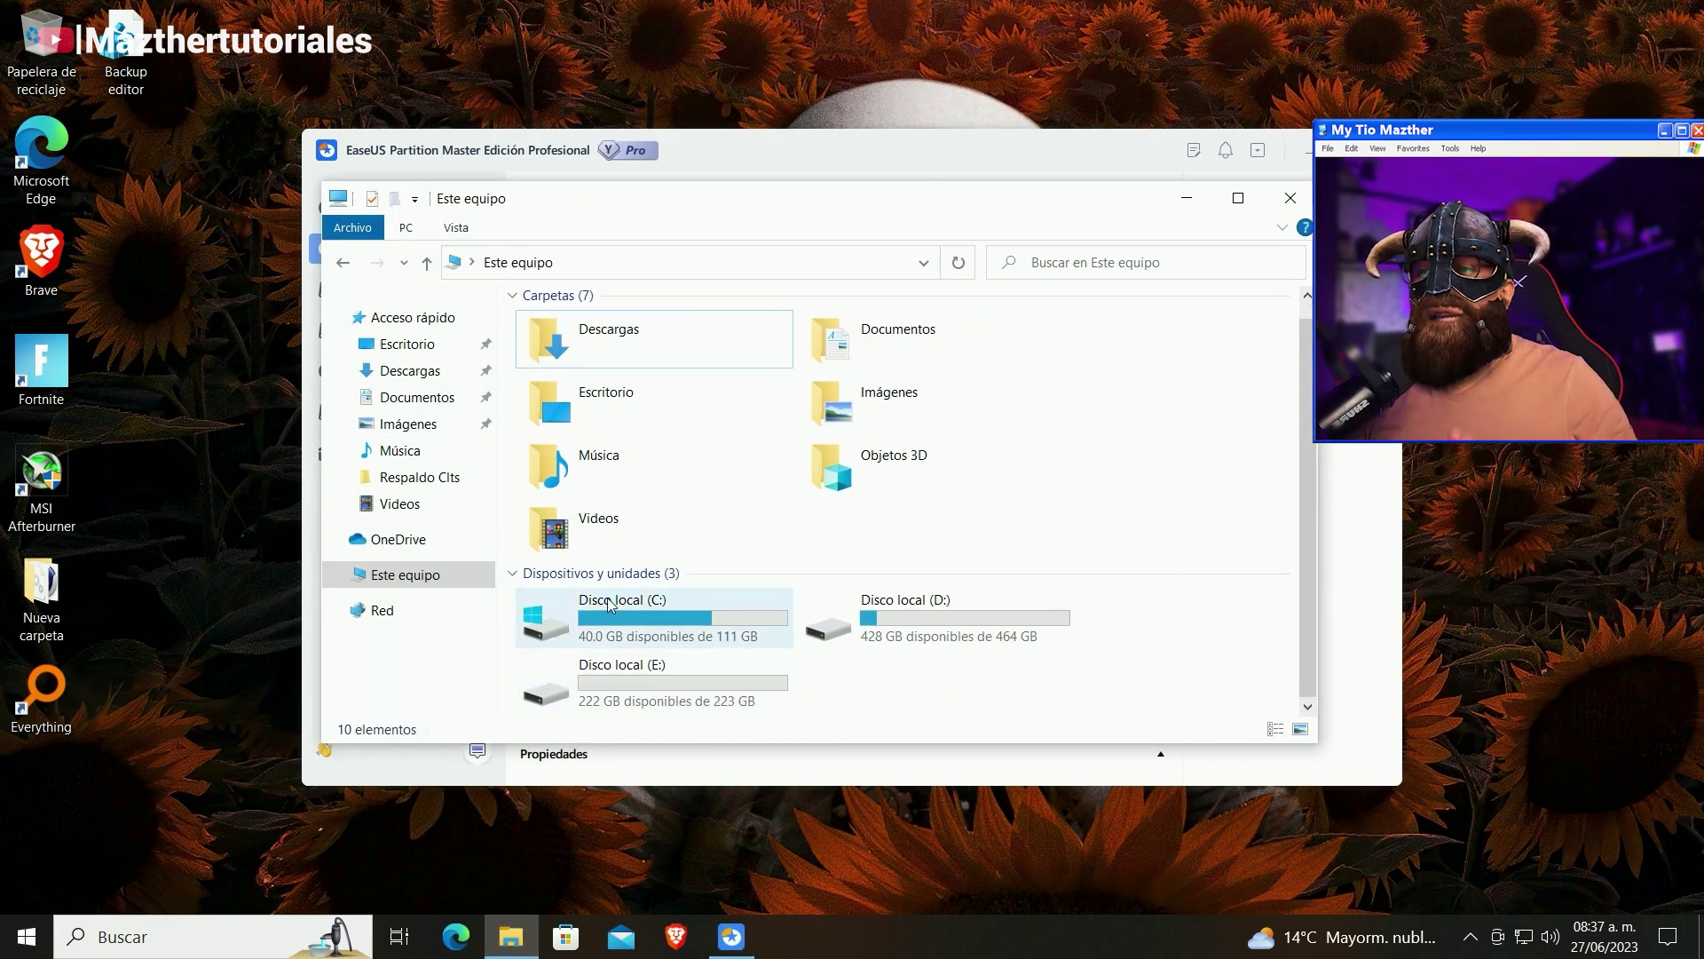
{"action": "left_click", "coordinate": [742, 687]}
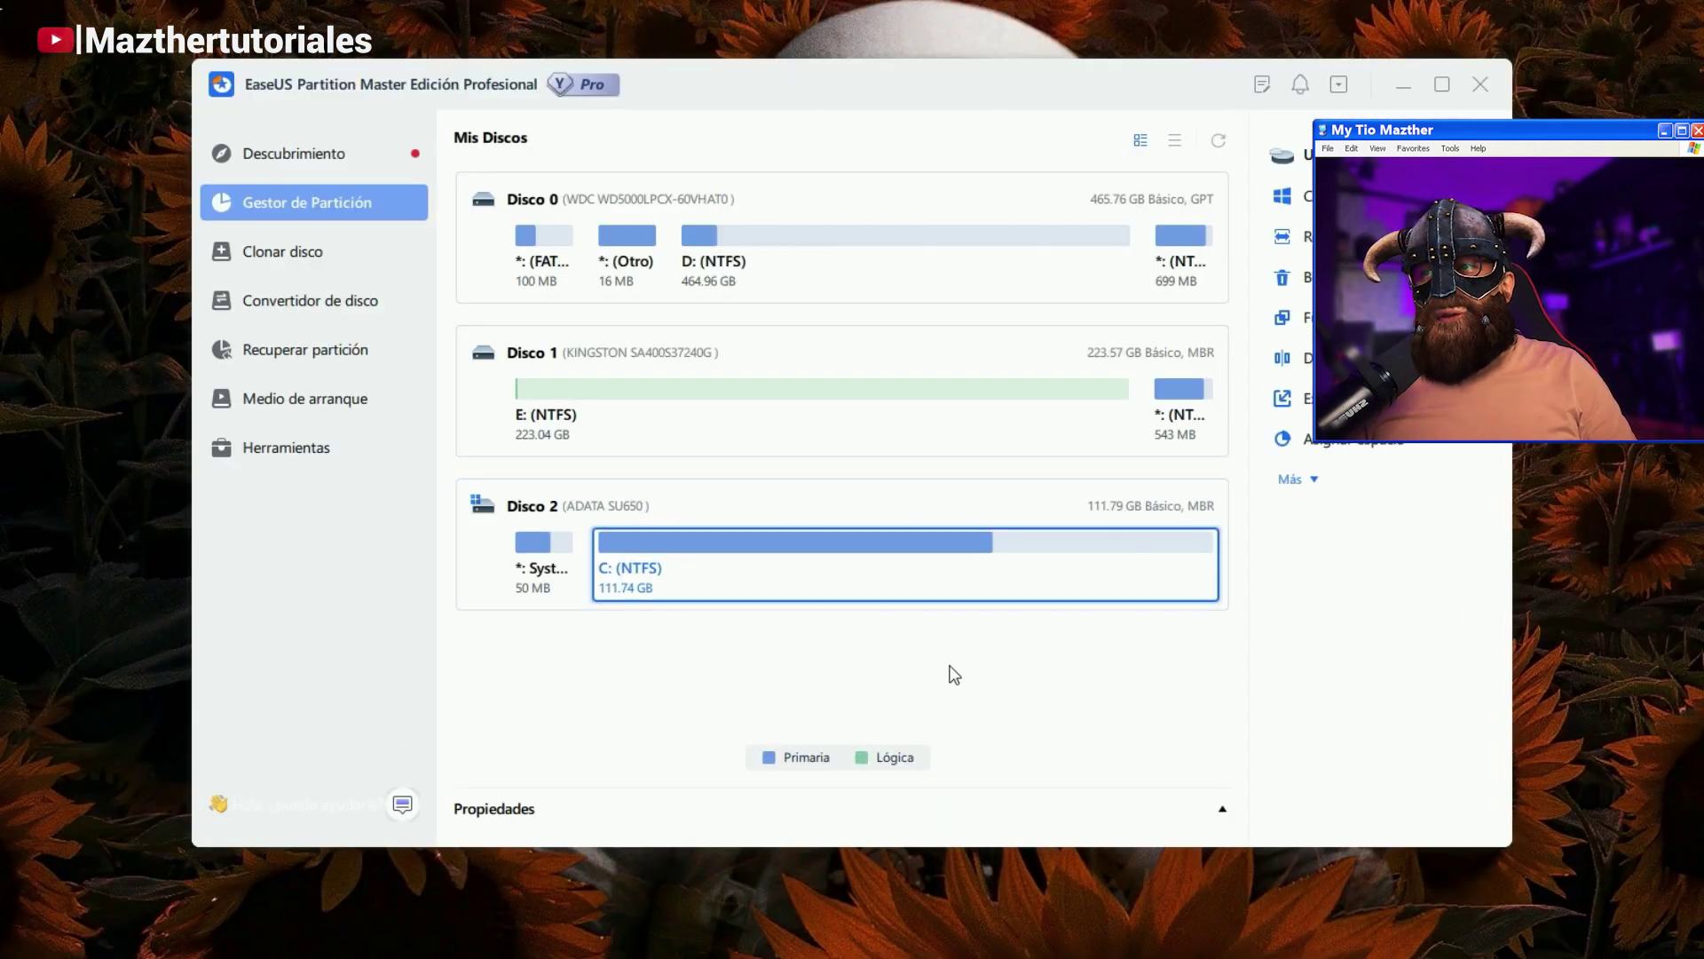
Step: Review the disk cloning, disk conversion, partition recovery, boot media and tools sections, ending back in the partition manager
{"action": "left_click", "coordinate": [312, 257]}
{"action": "left_click", "coordinate": [360, 295]}
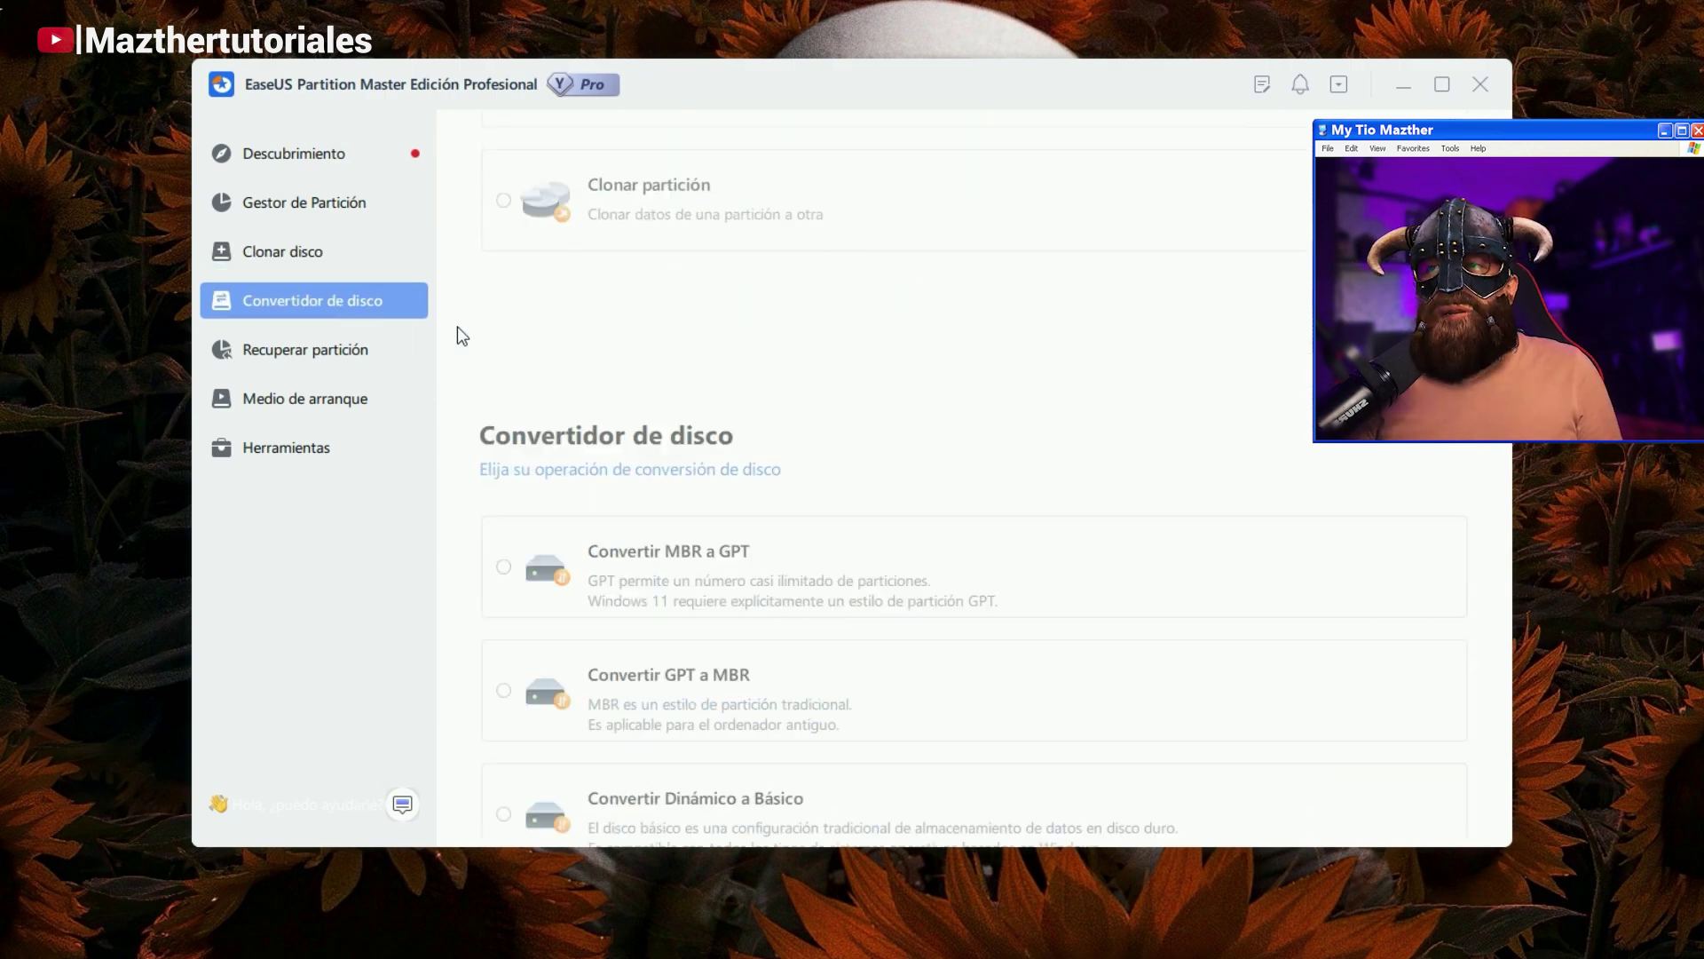
{"action": "left_click", "coordinate": [345, 353]}
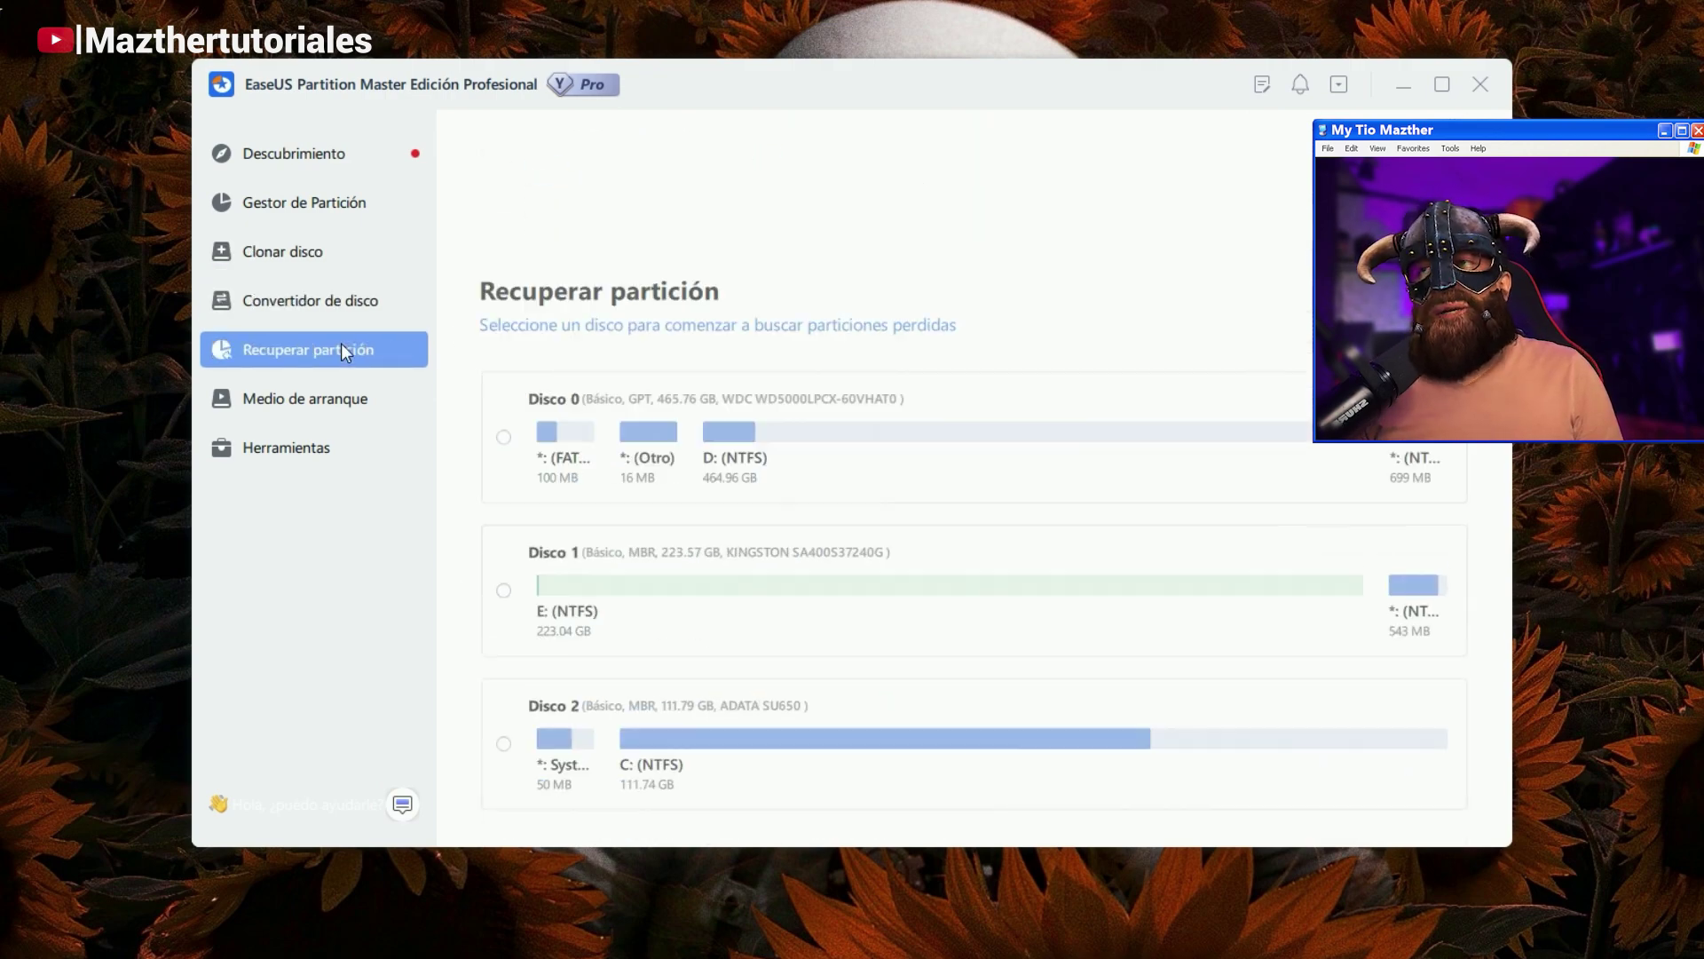
{"action": "left_click", "coordinate": [390, 399]}
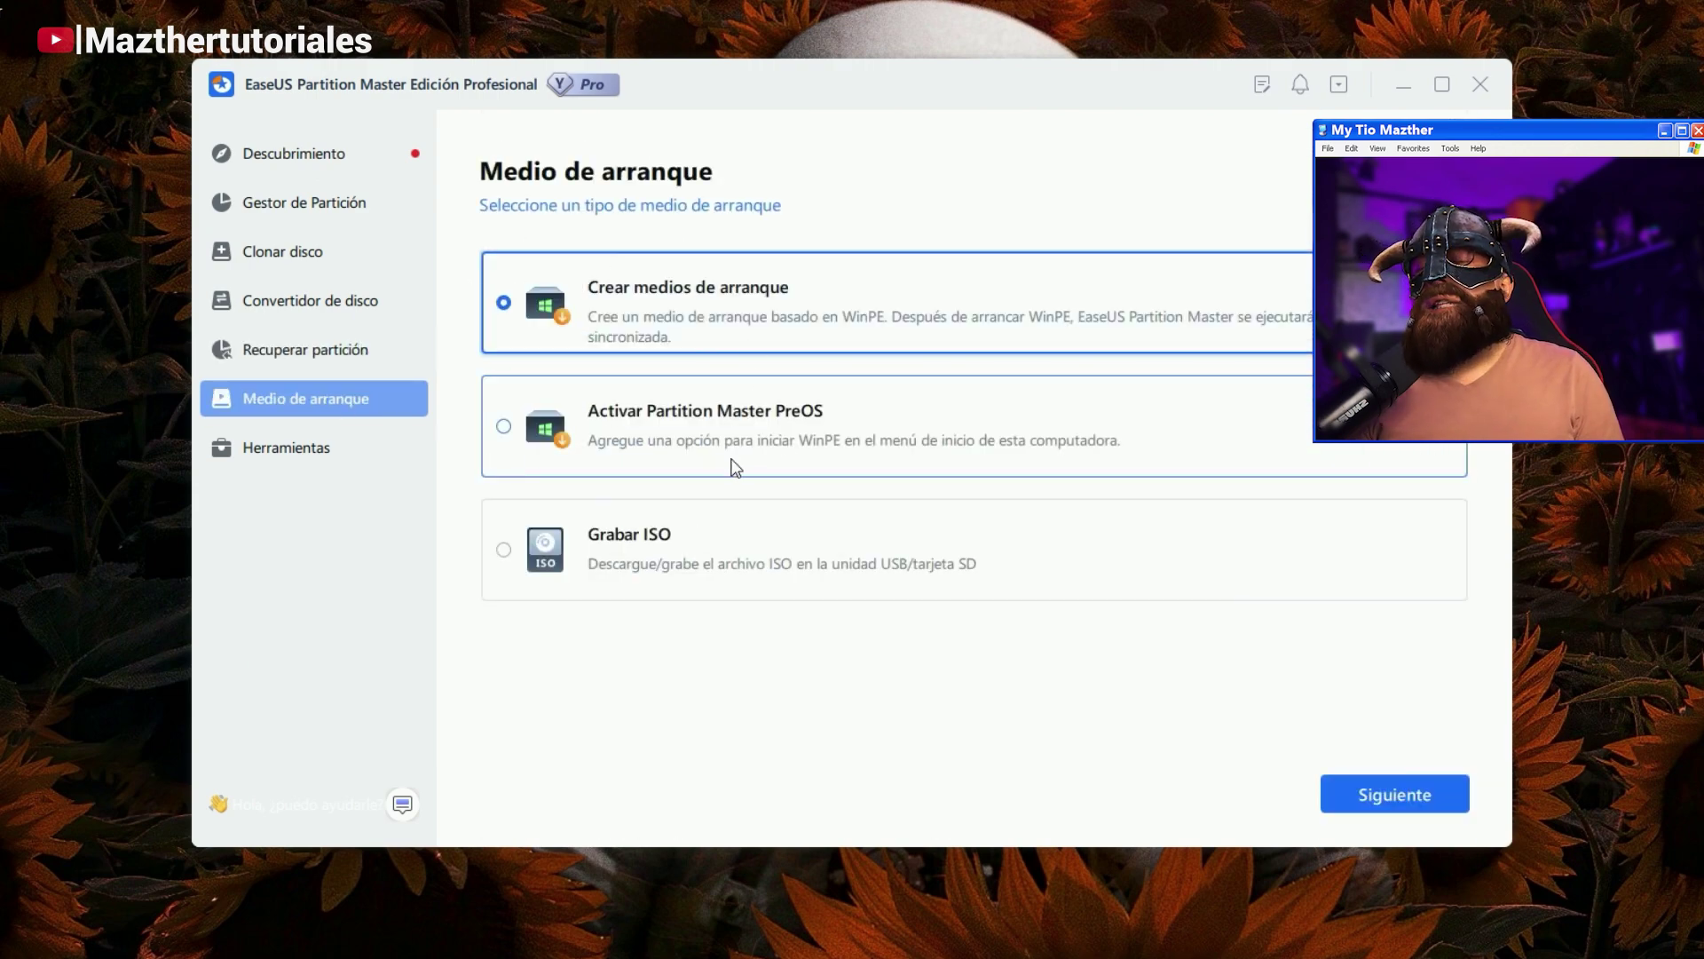
{"action": "left_click", "coordinate": [286, 447]}
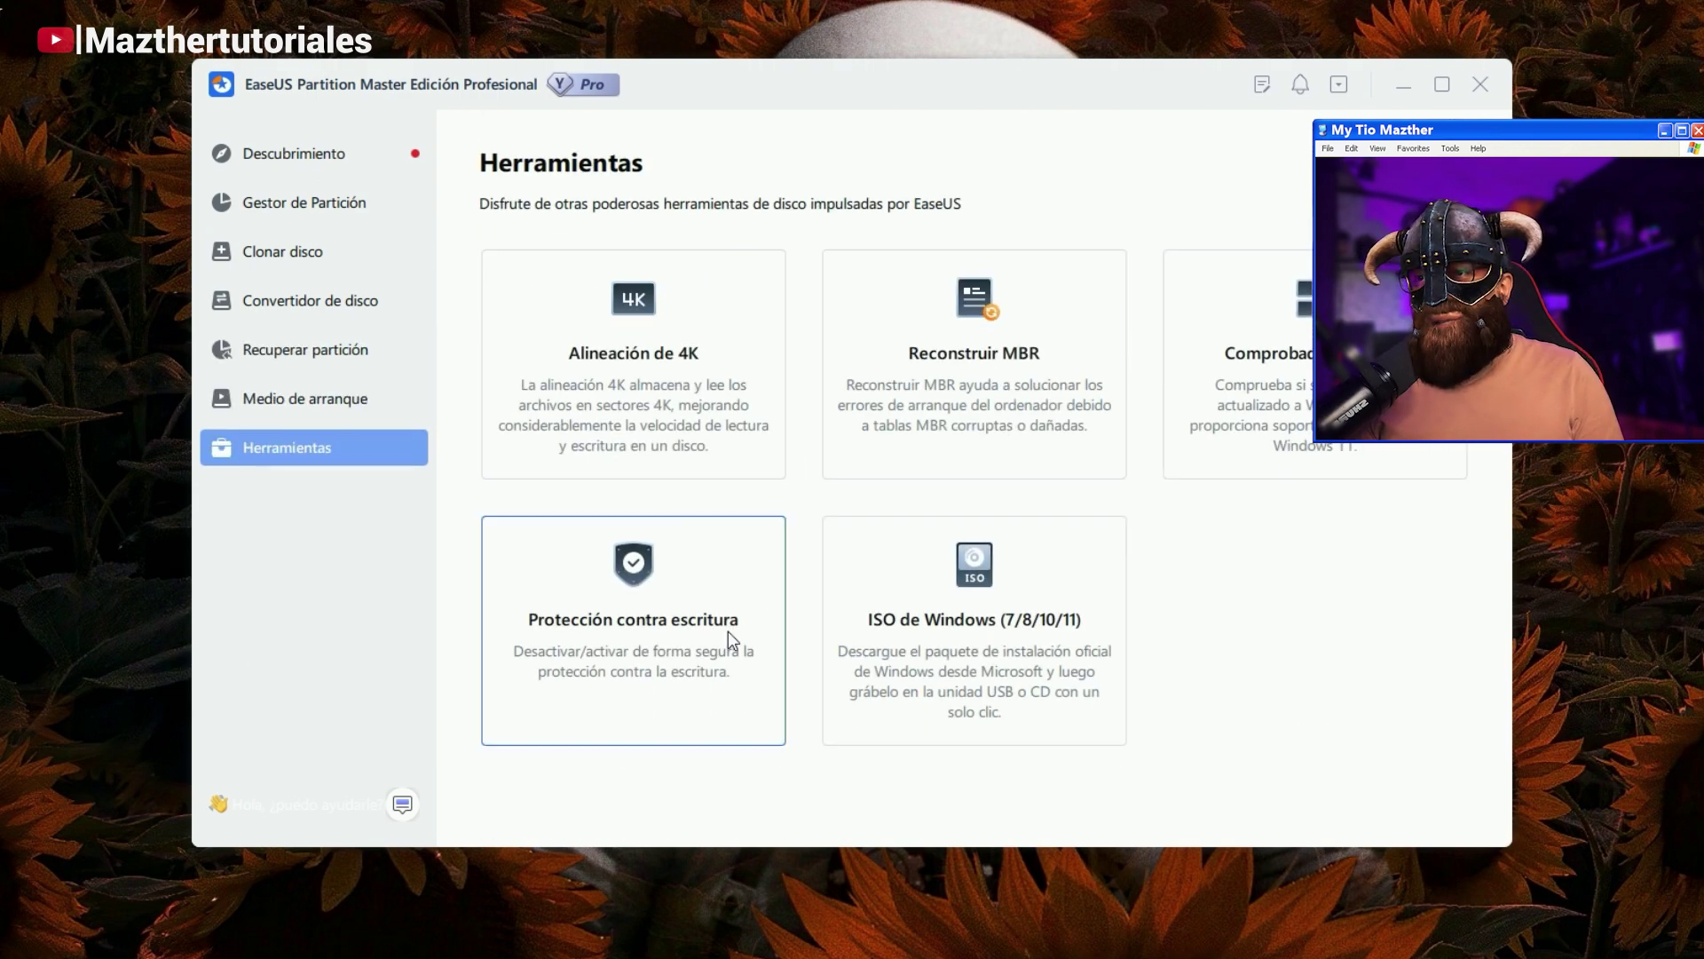
{"action": "left_click", "coordinate": [373, 202]}
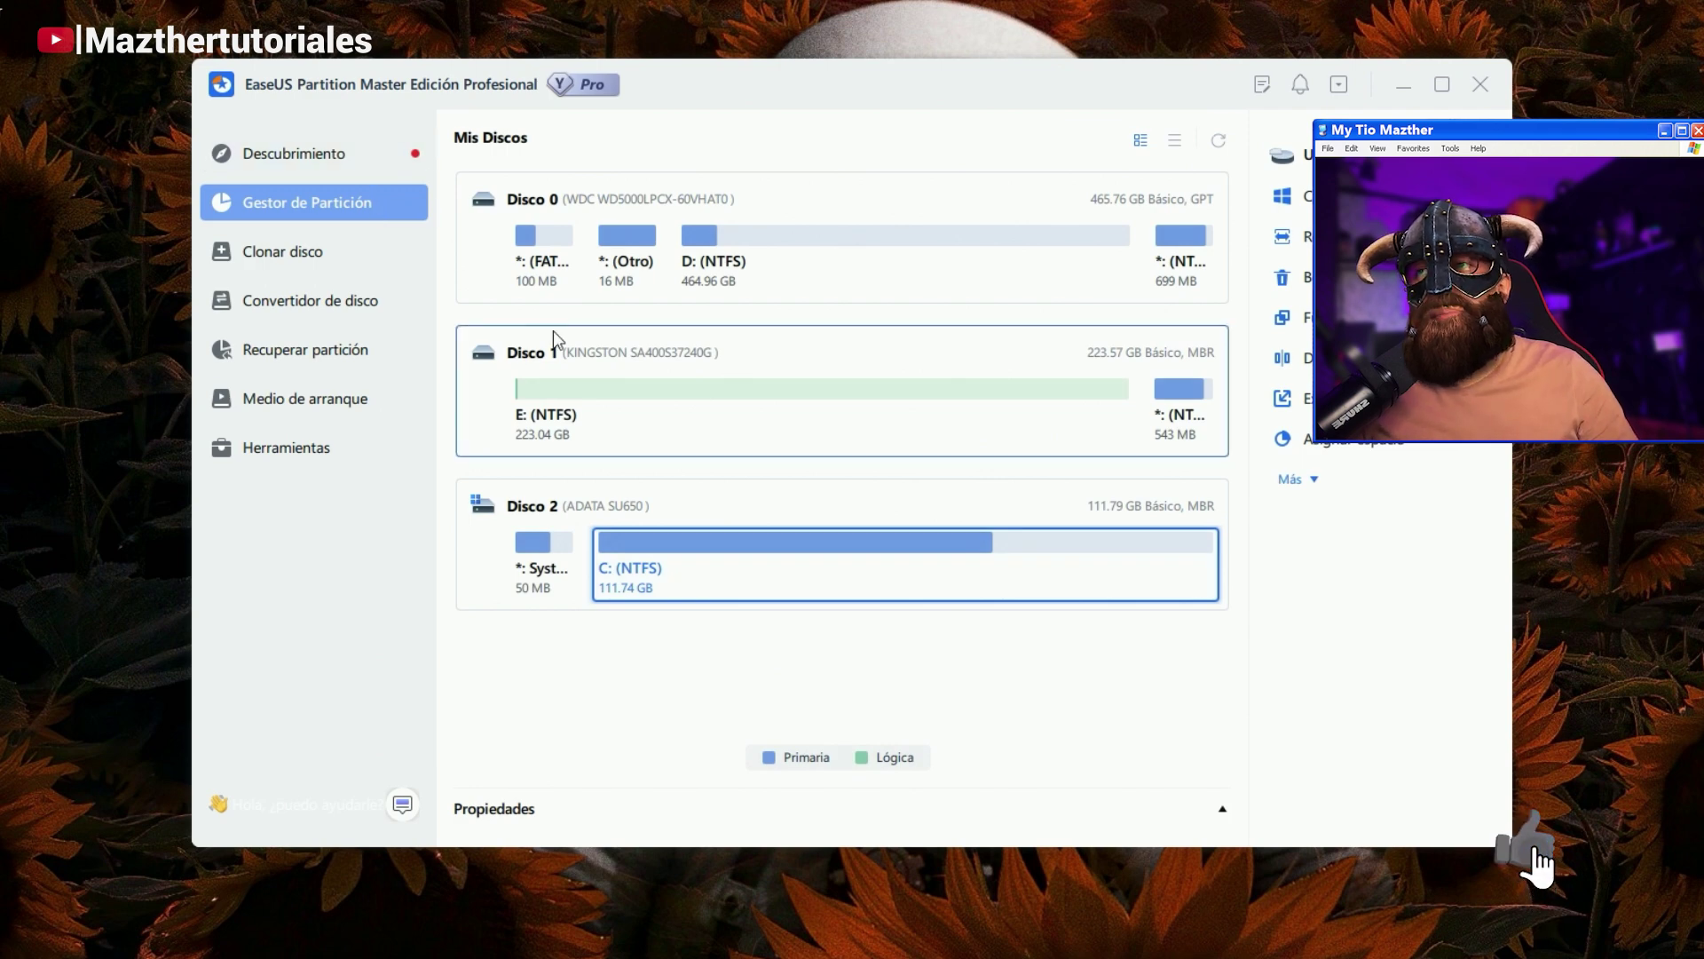
Step: Start a file system check on partition D: of Disco 0, with correction of found errors enabled
{"action": "left_click", "coordinate": [781, 391]}
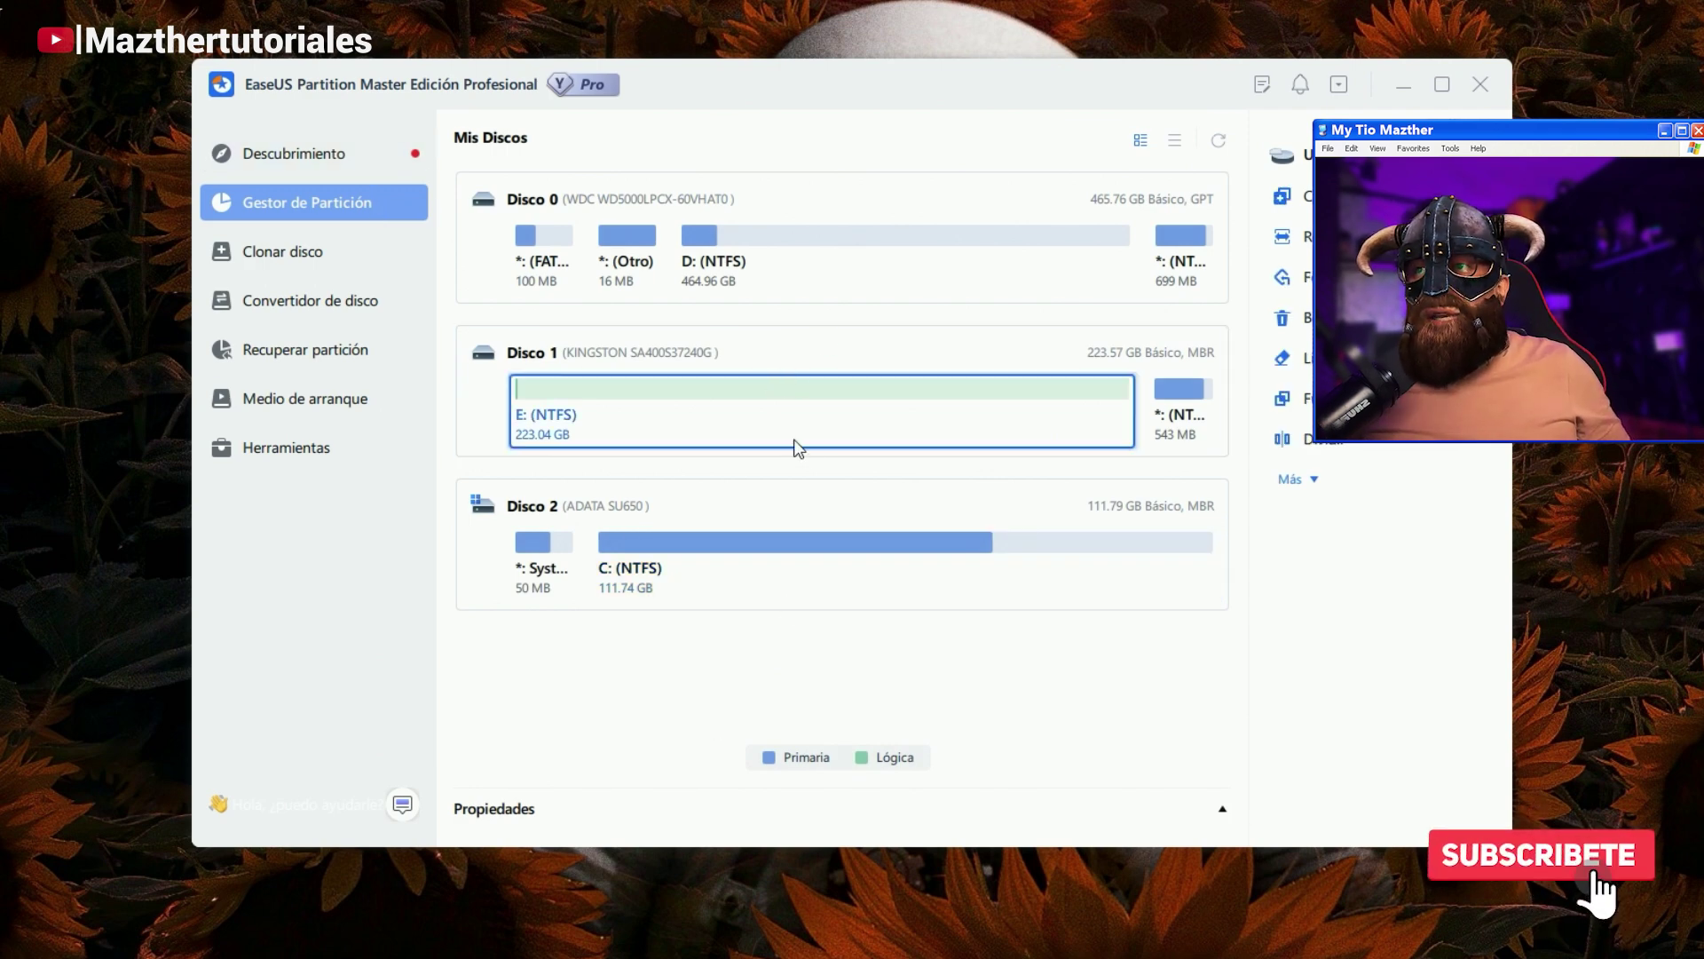
{"action": "right_click", "coordinate": [803, 257]}
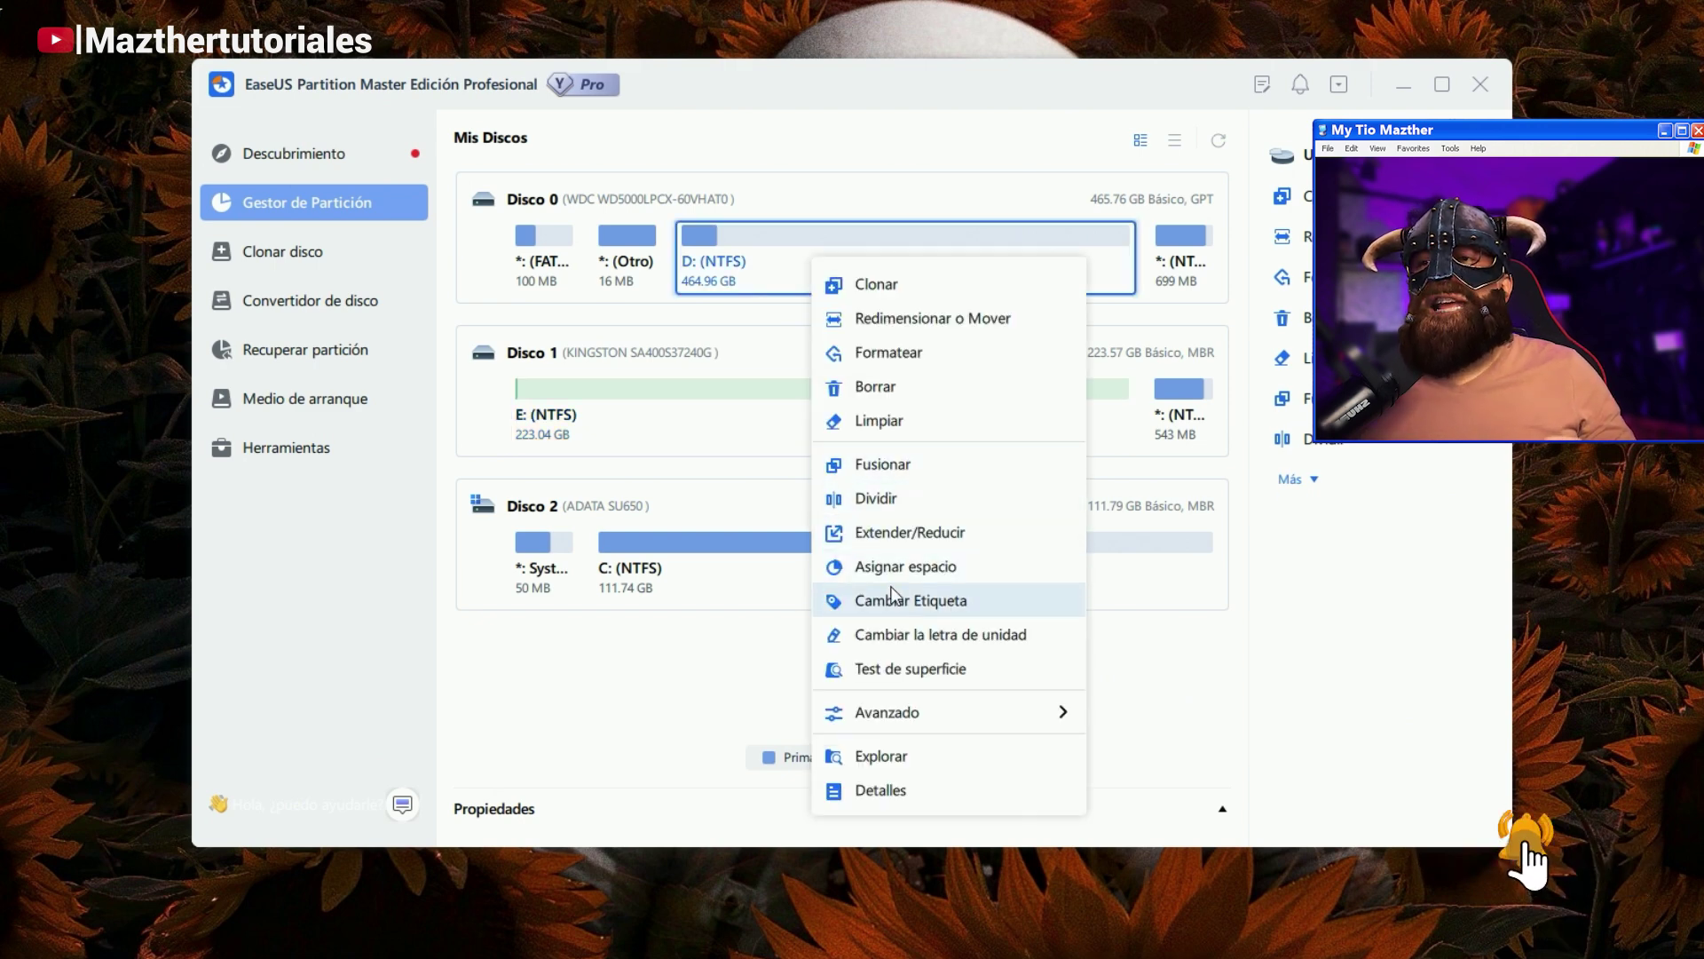
{"action": "mouse_move", "coordinate": [925, 712]}
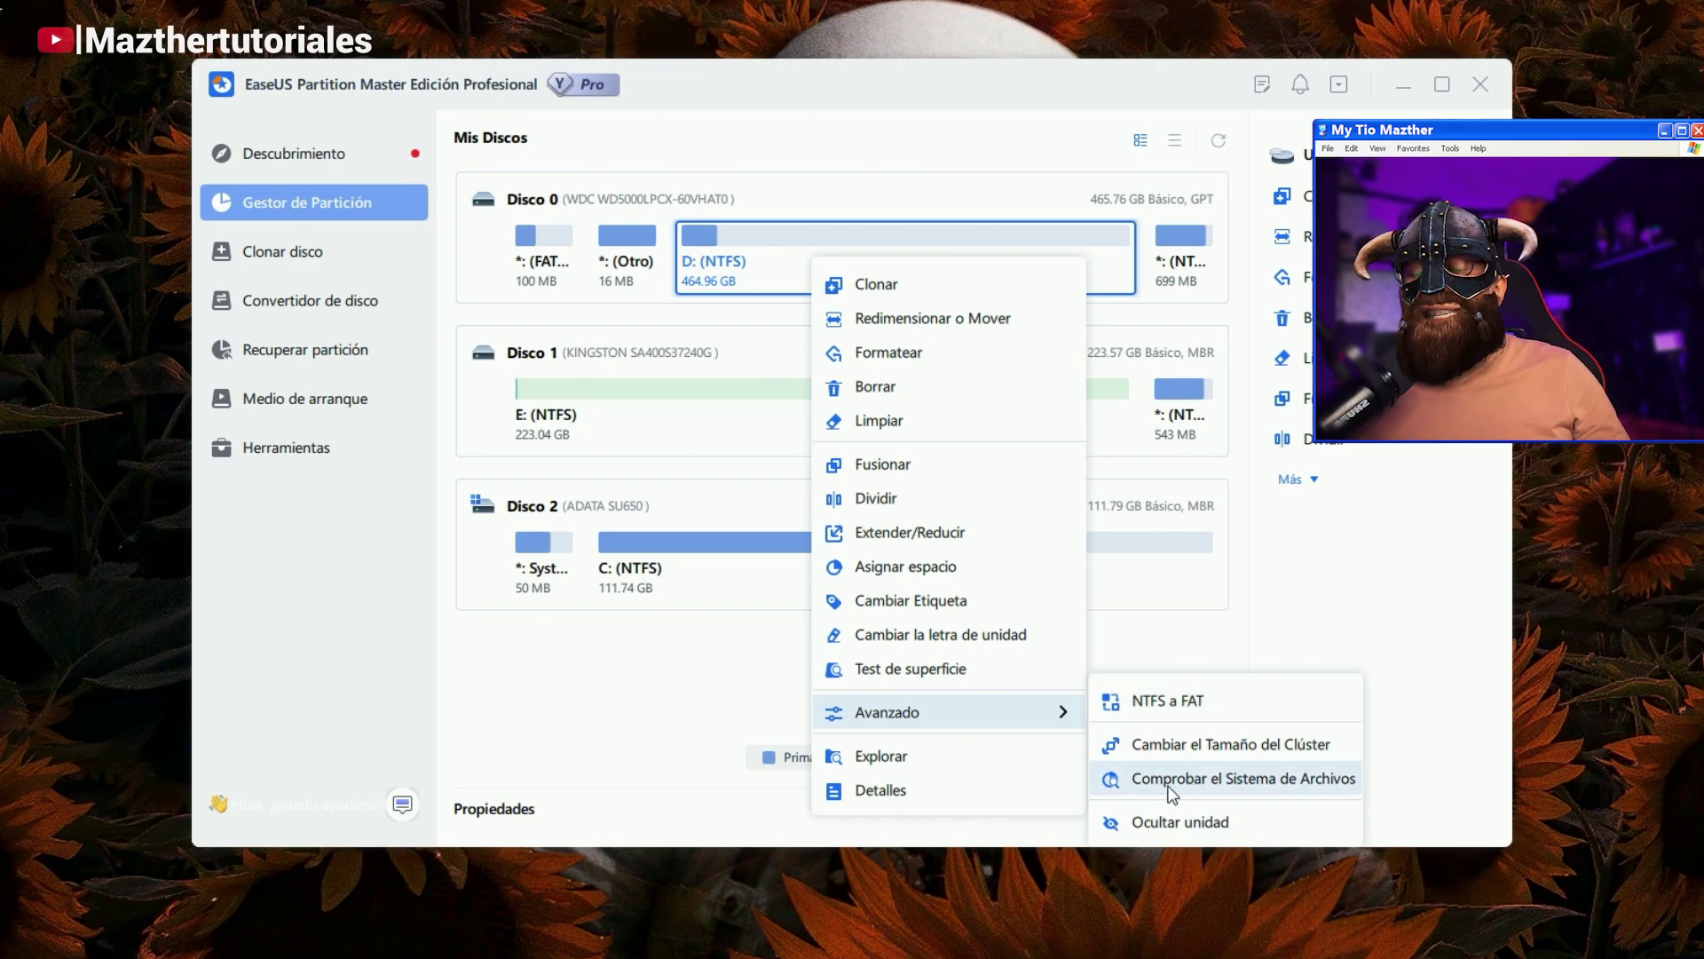
{"action": "left_click", "coordinate": [1288, 782]}
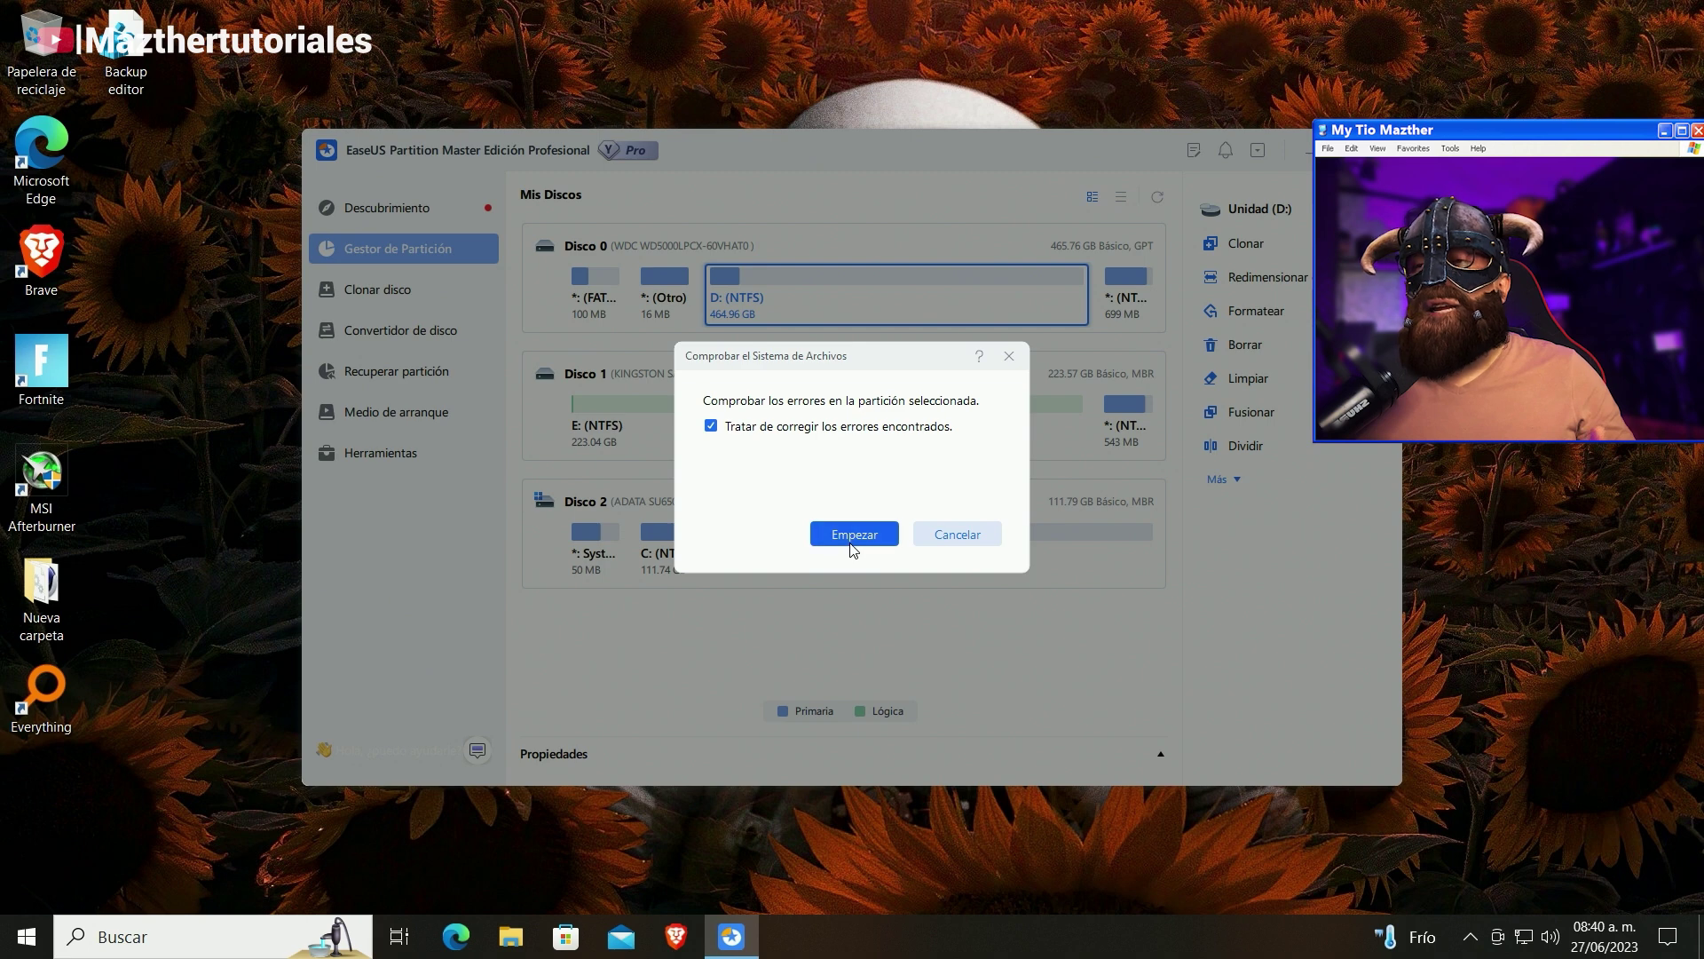
{"action": "left_click", "coordinate": [852, 536]}
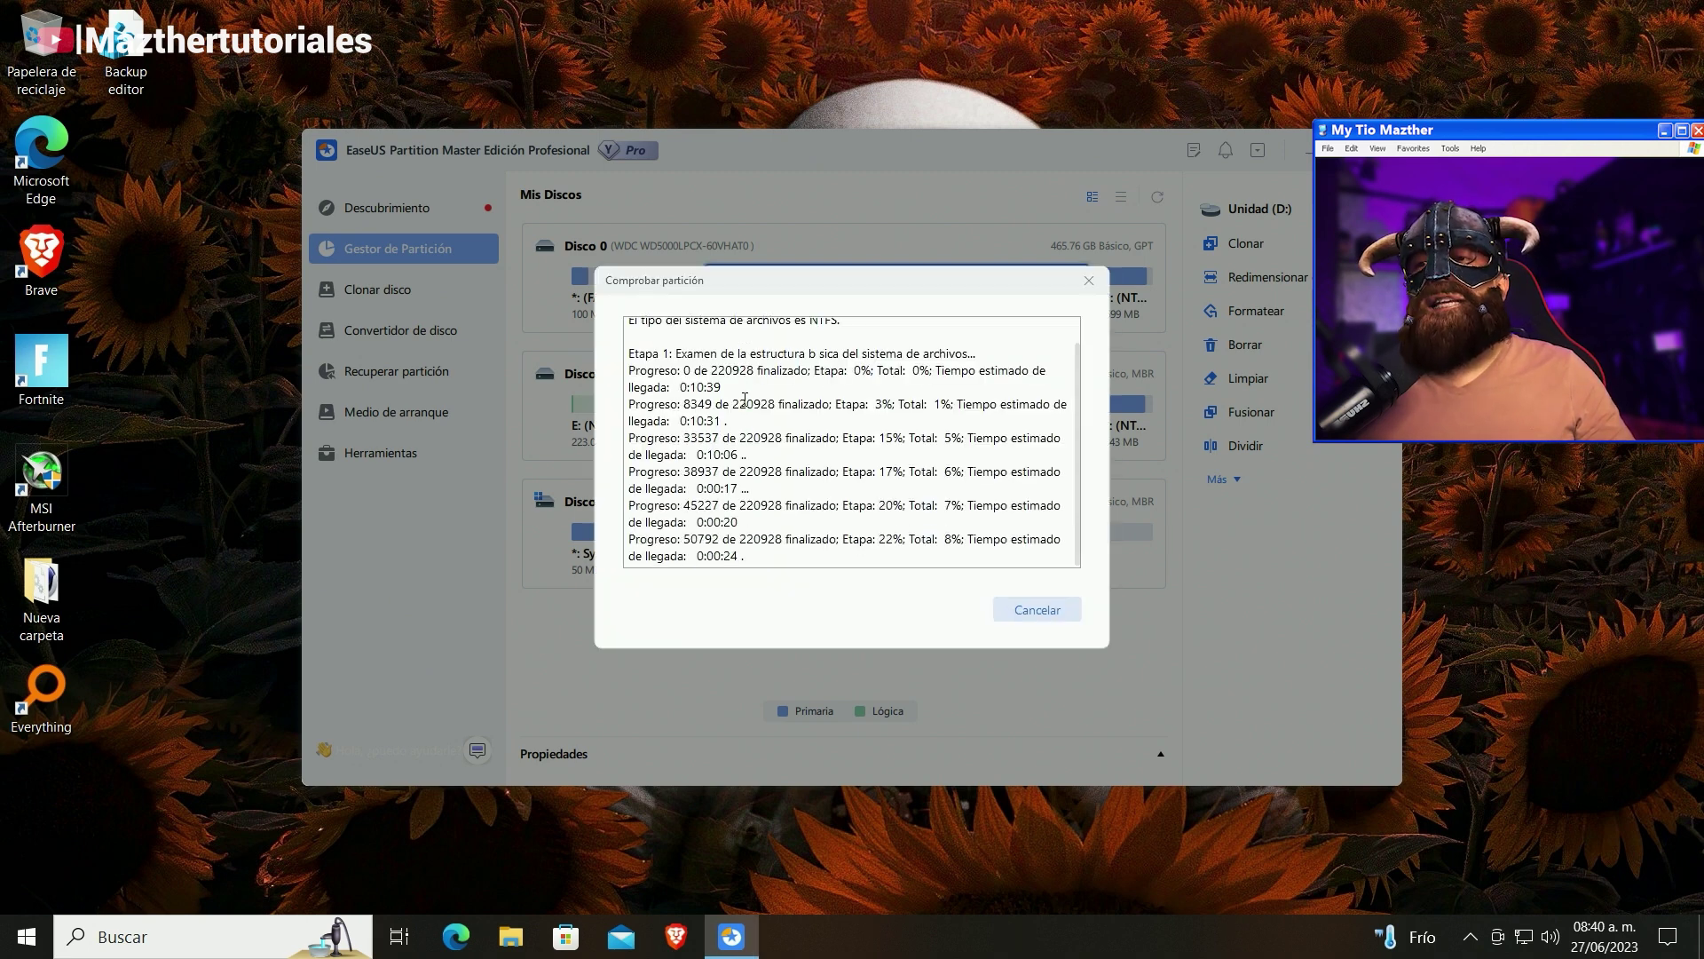
Step: Review the file system check report for partition D:, including its defective sectors, and close it
{"action": "left_click_drag", "start_coordinate": [737, 441], "coordinate": [823, 475]}
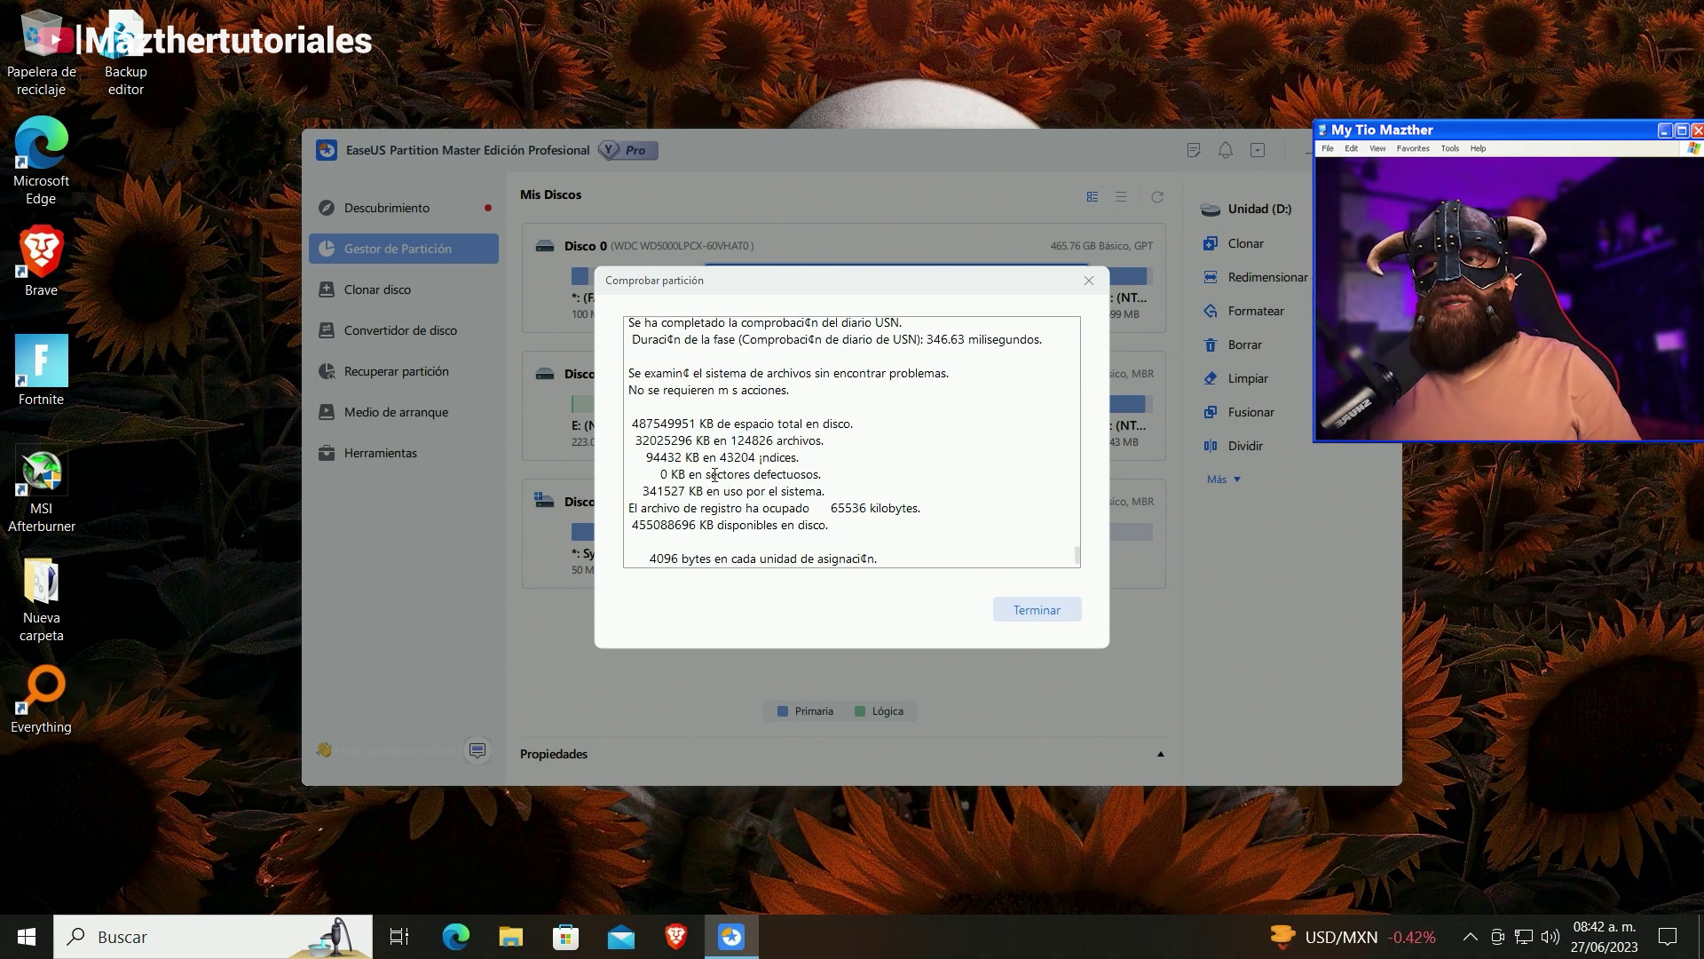
{"action": "left_click", "coordinate": [731, 490]}
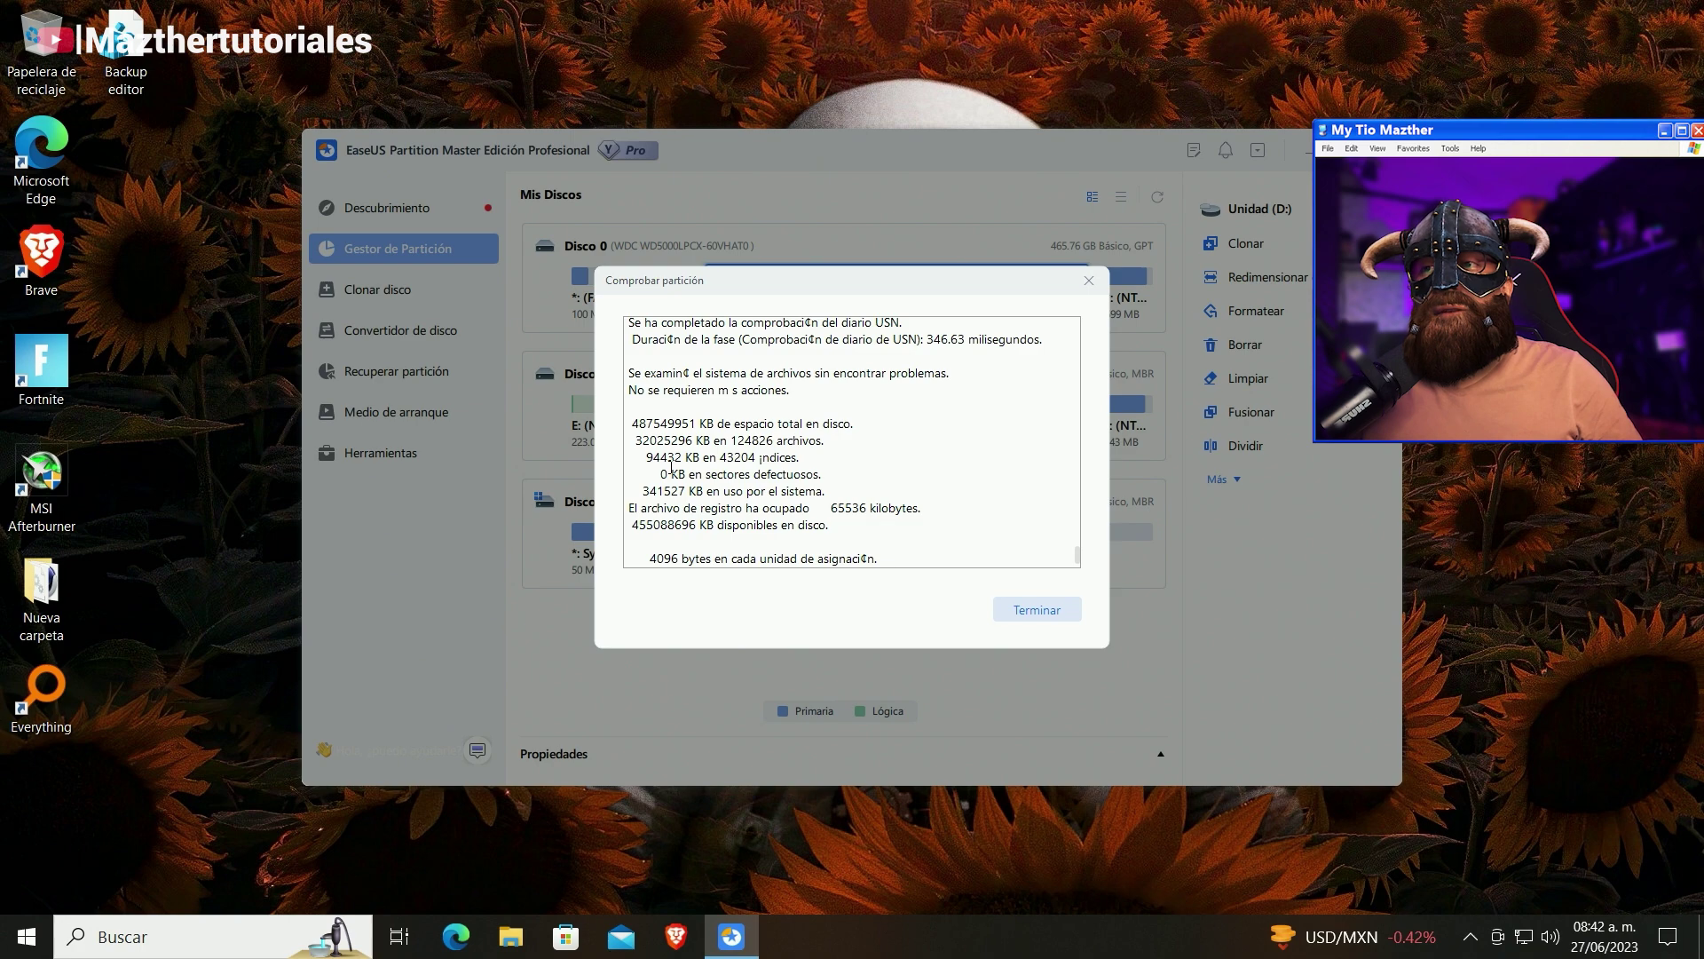
{"action": "left_click", "coordinate": [1029, 610]}
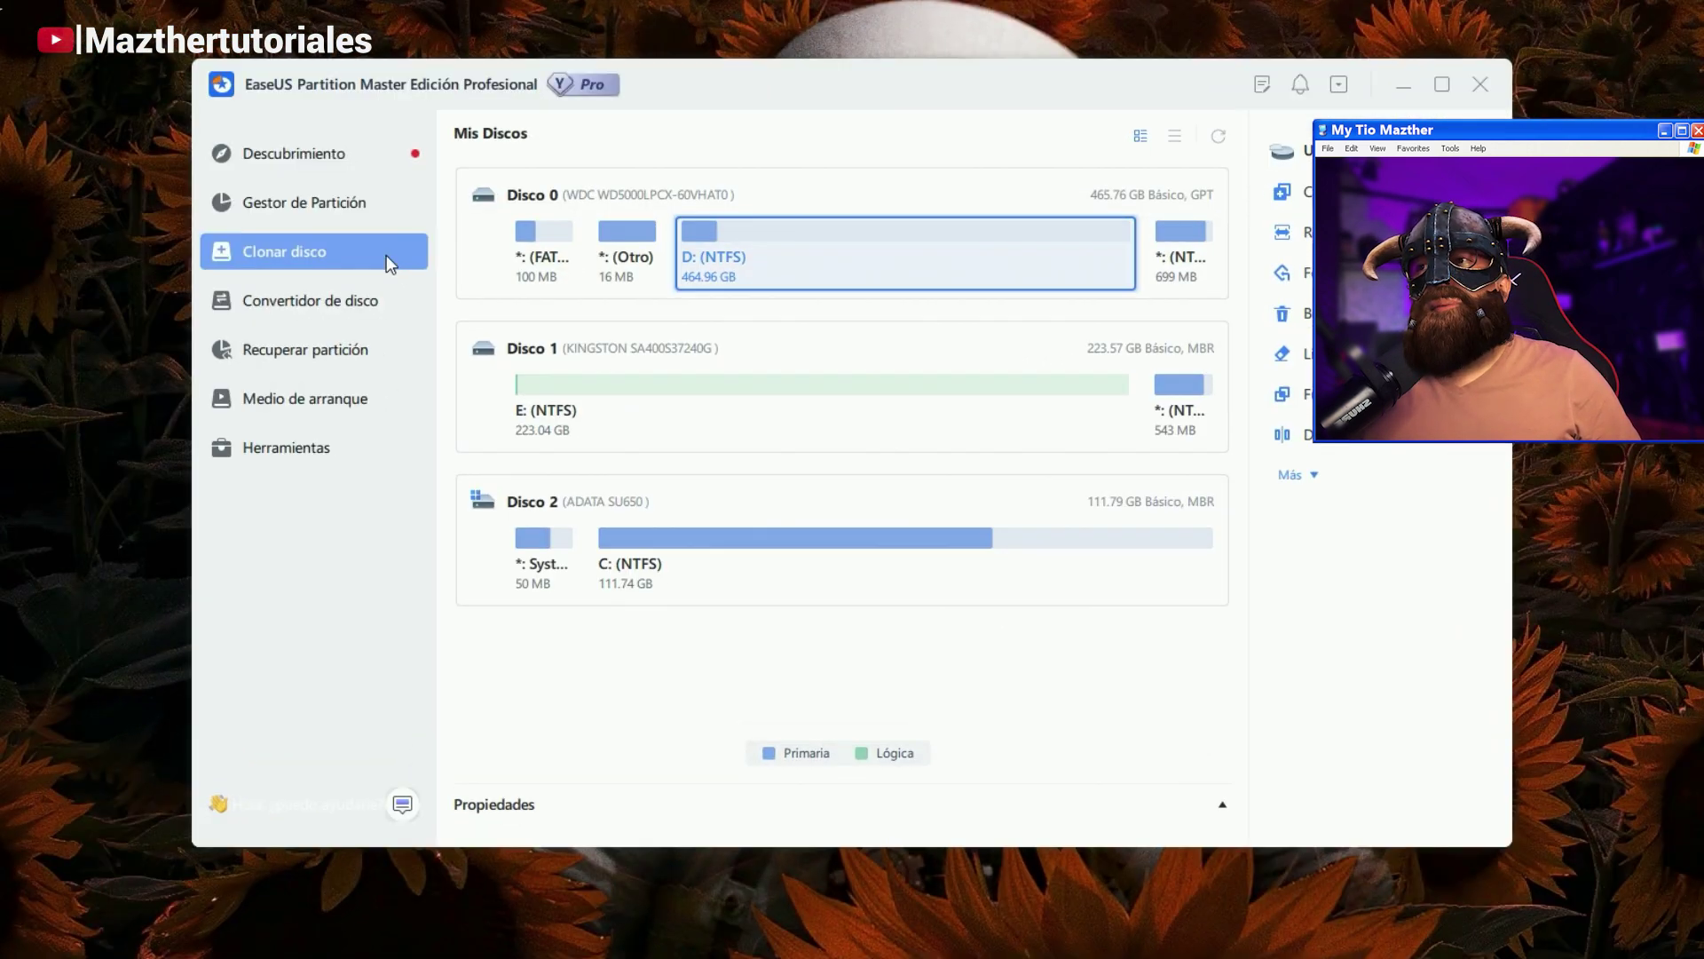
Step: Configure a full disk clone with Disco 0 as the source and Disco 1 as the destination
{"action": "left_click", "coordinate": [386, 254]}
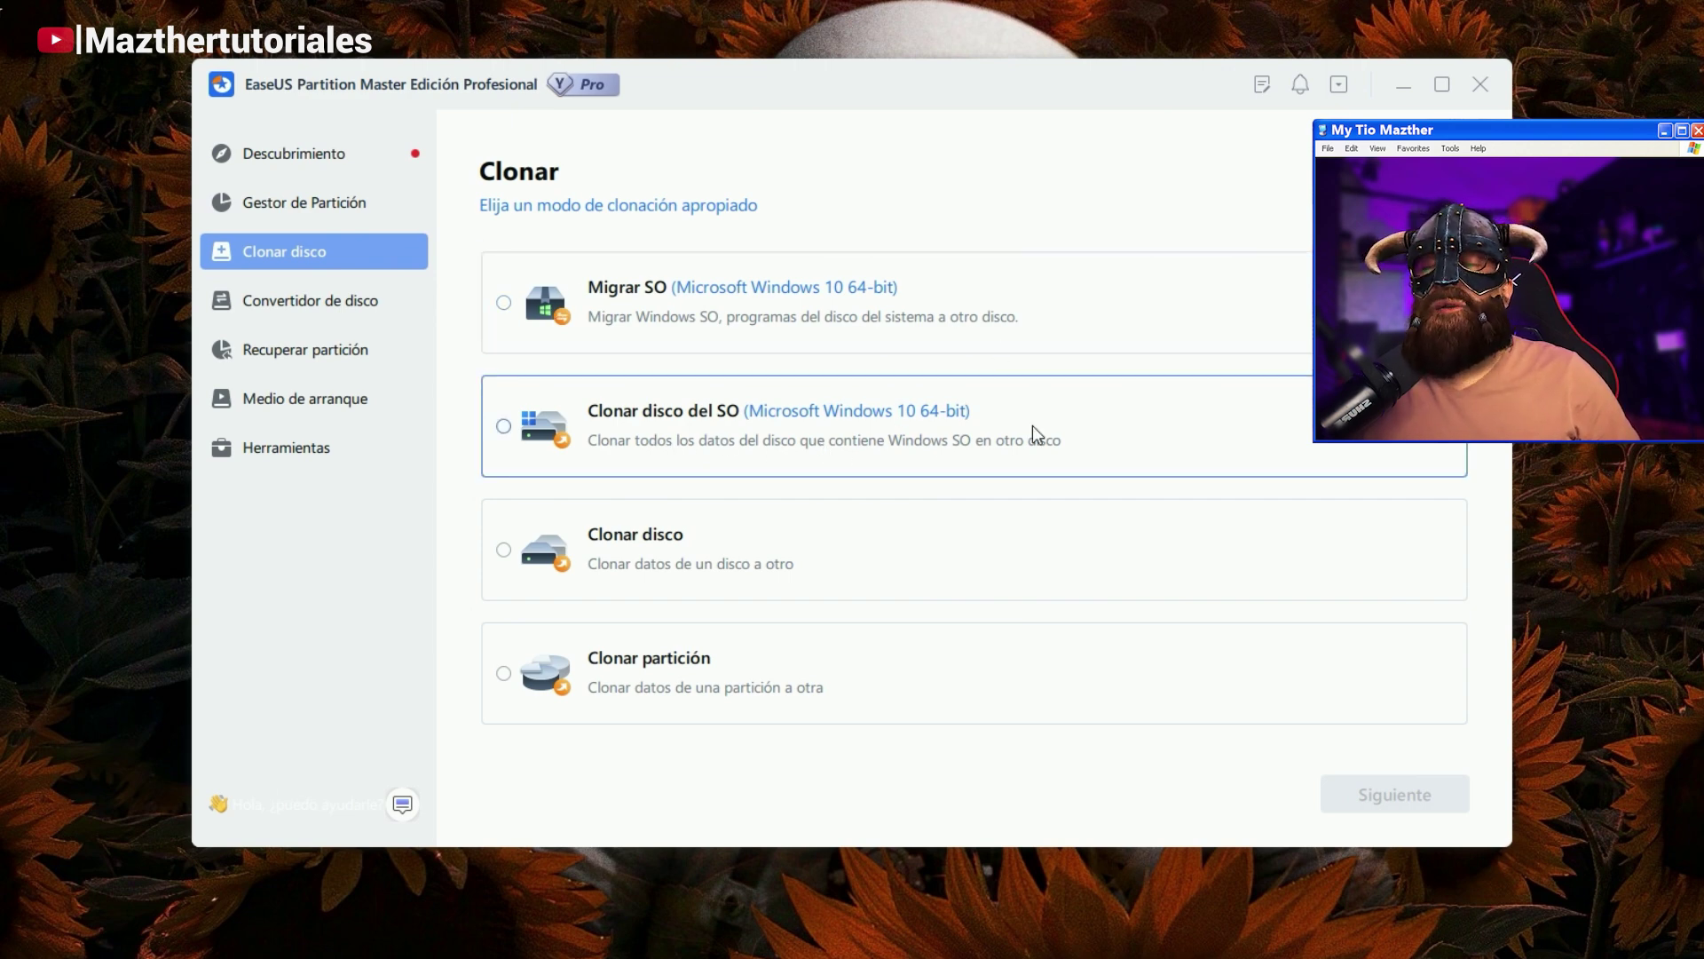
{"action": "left_click", "coordinate": [503, 550]}
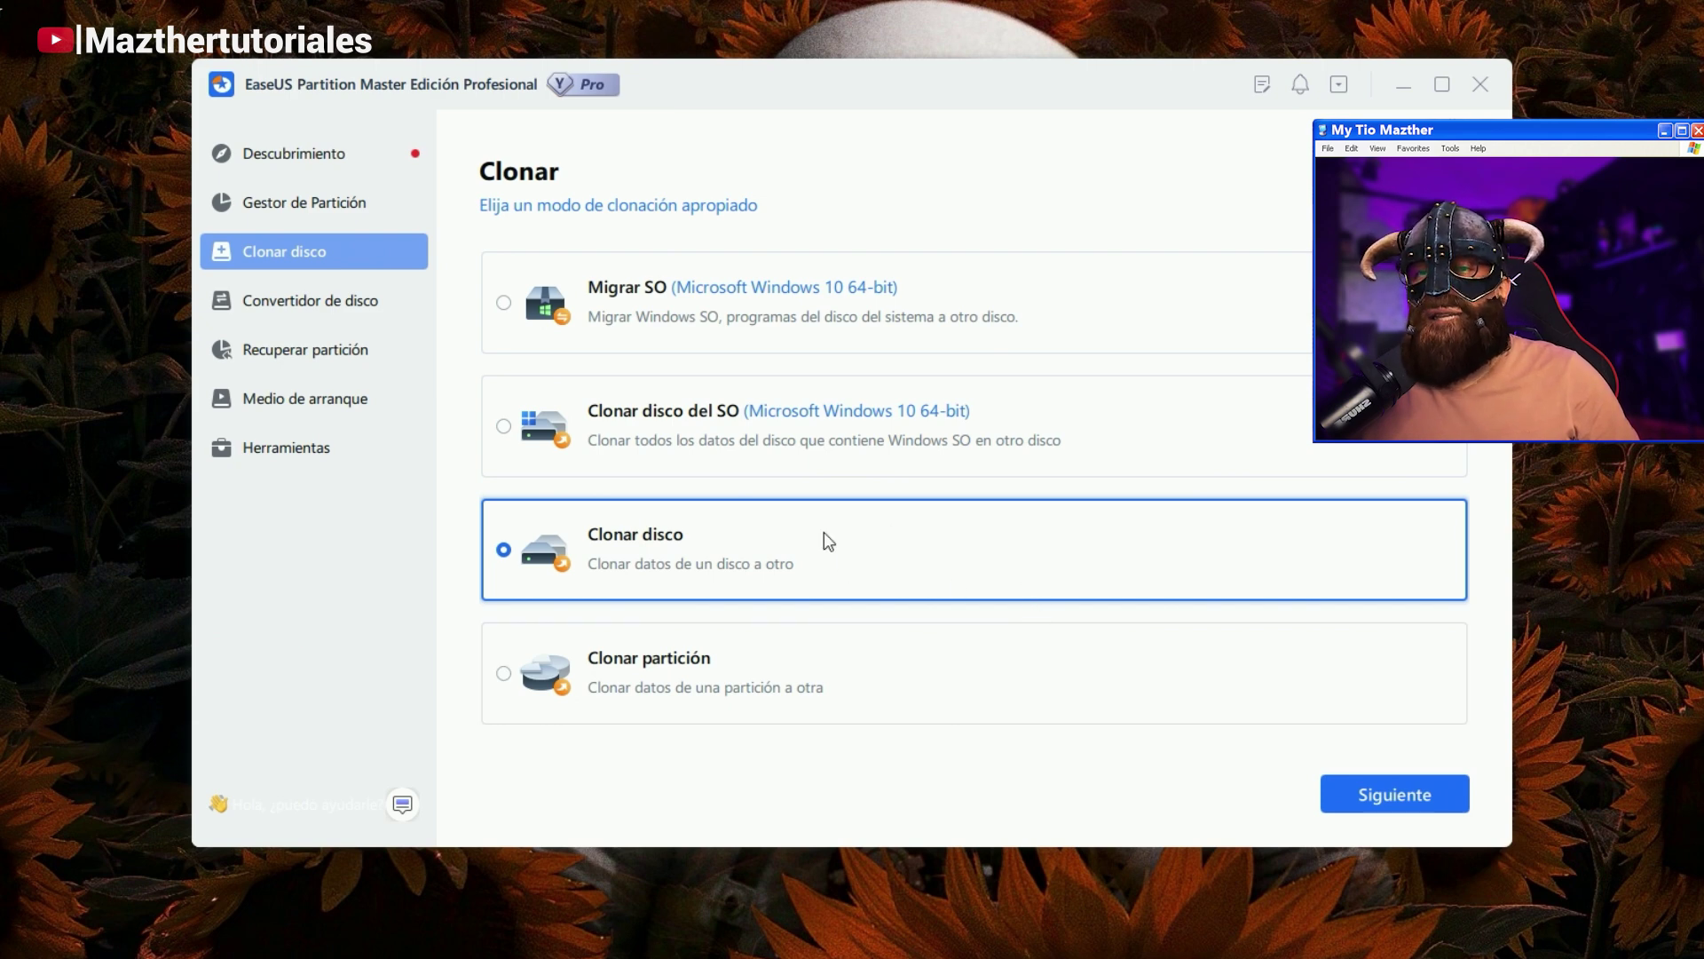
{"action": "left_click", "coordinate": [1359, 800]}
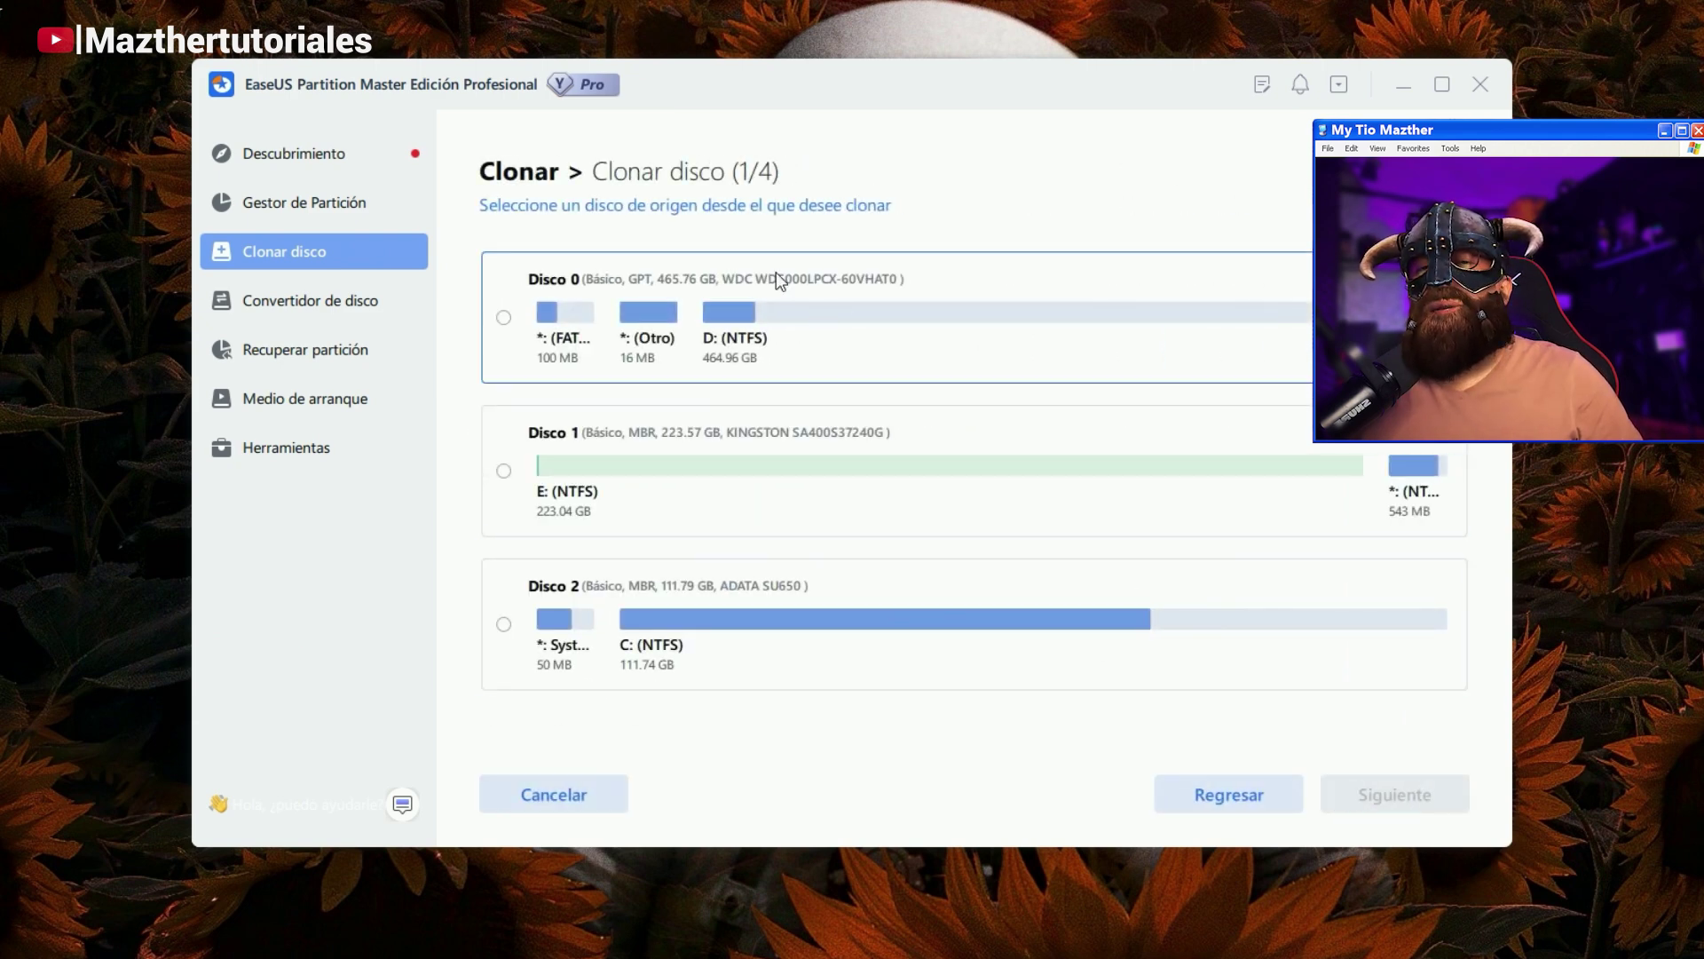
{"action": "left_click", "coordinate": [871, 346]}
{"action": "left_click", "coordinate": [1364, 793]}
{"action": "left_click", "coordinate": [1076, 484]}
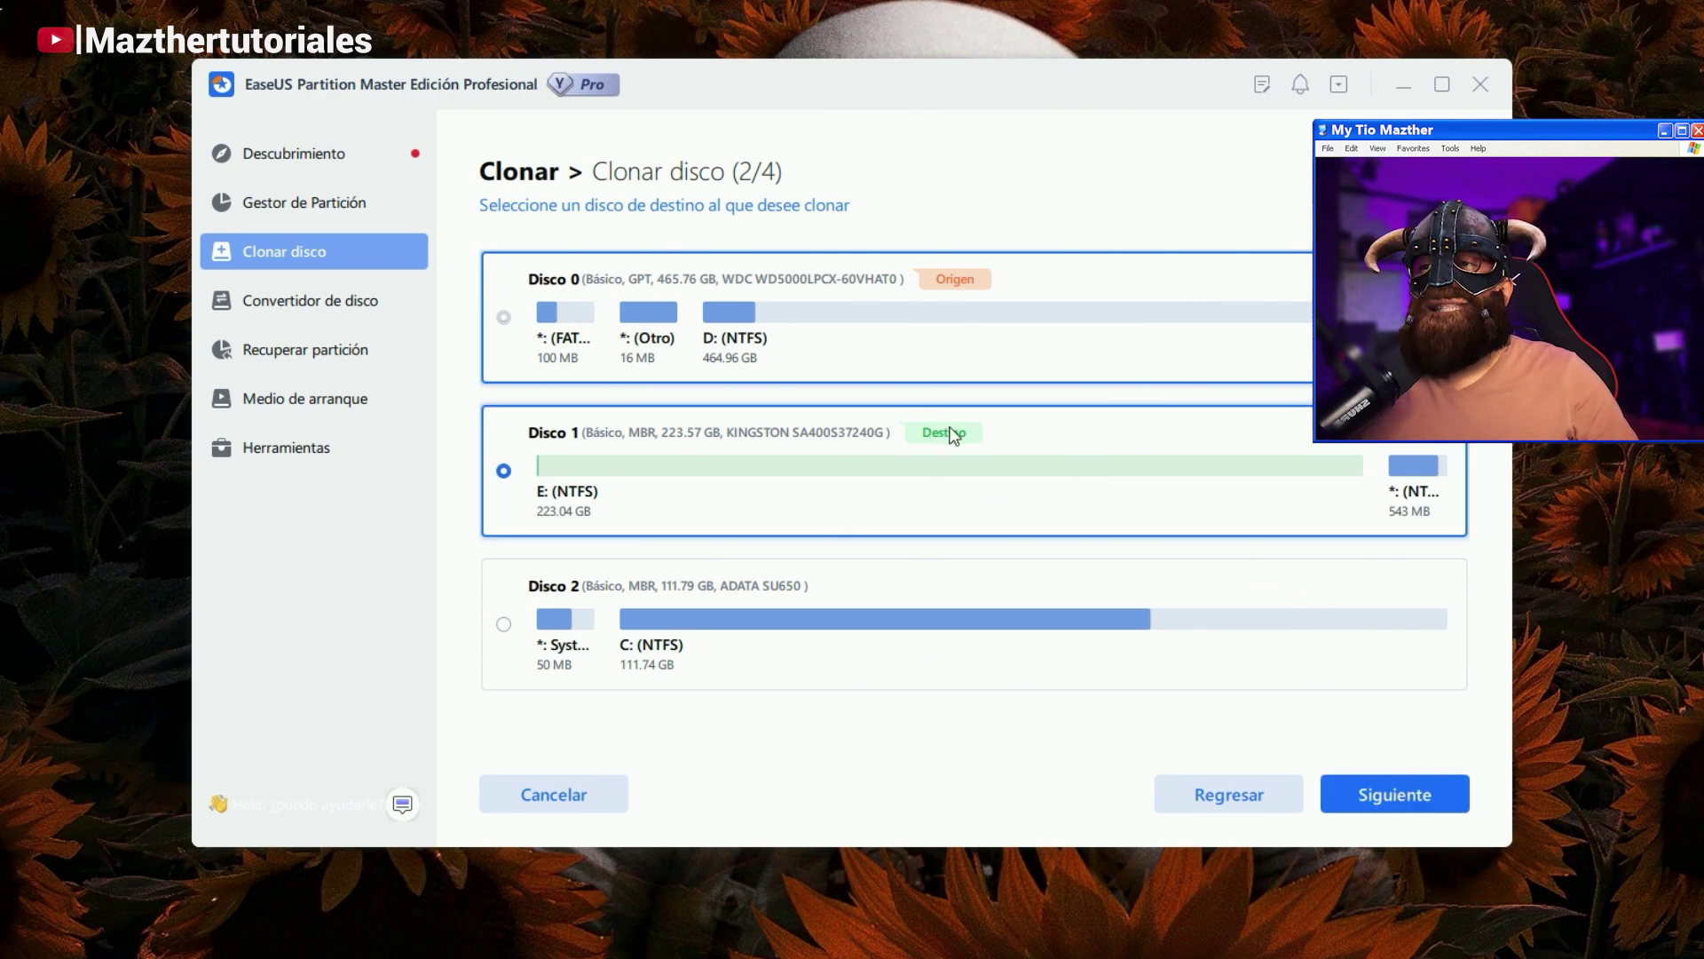
Step: Accept erasing the destination disk, run the clone with automatic disk adjustment and return to the partition manager
{"action": "left_click", "coordinate": [1384, 810]}
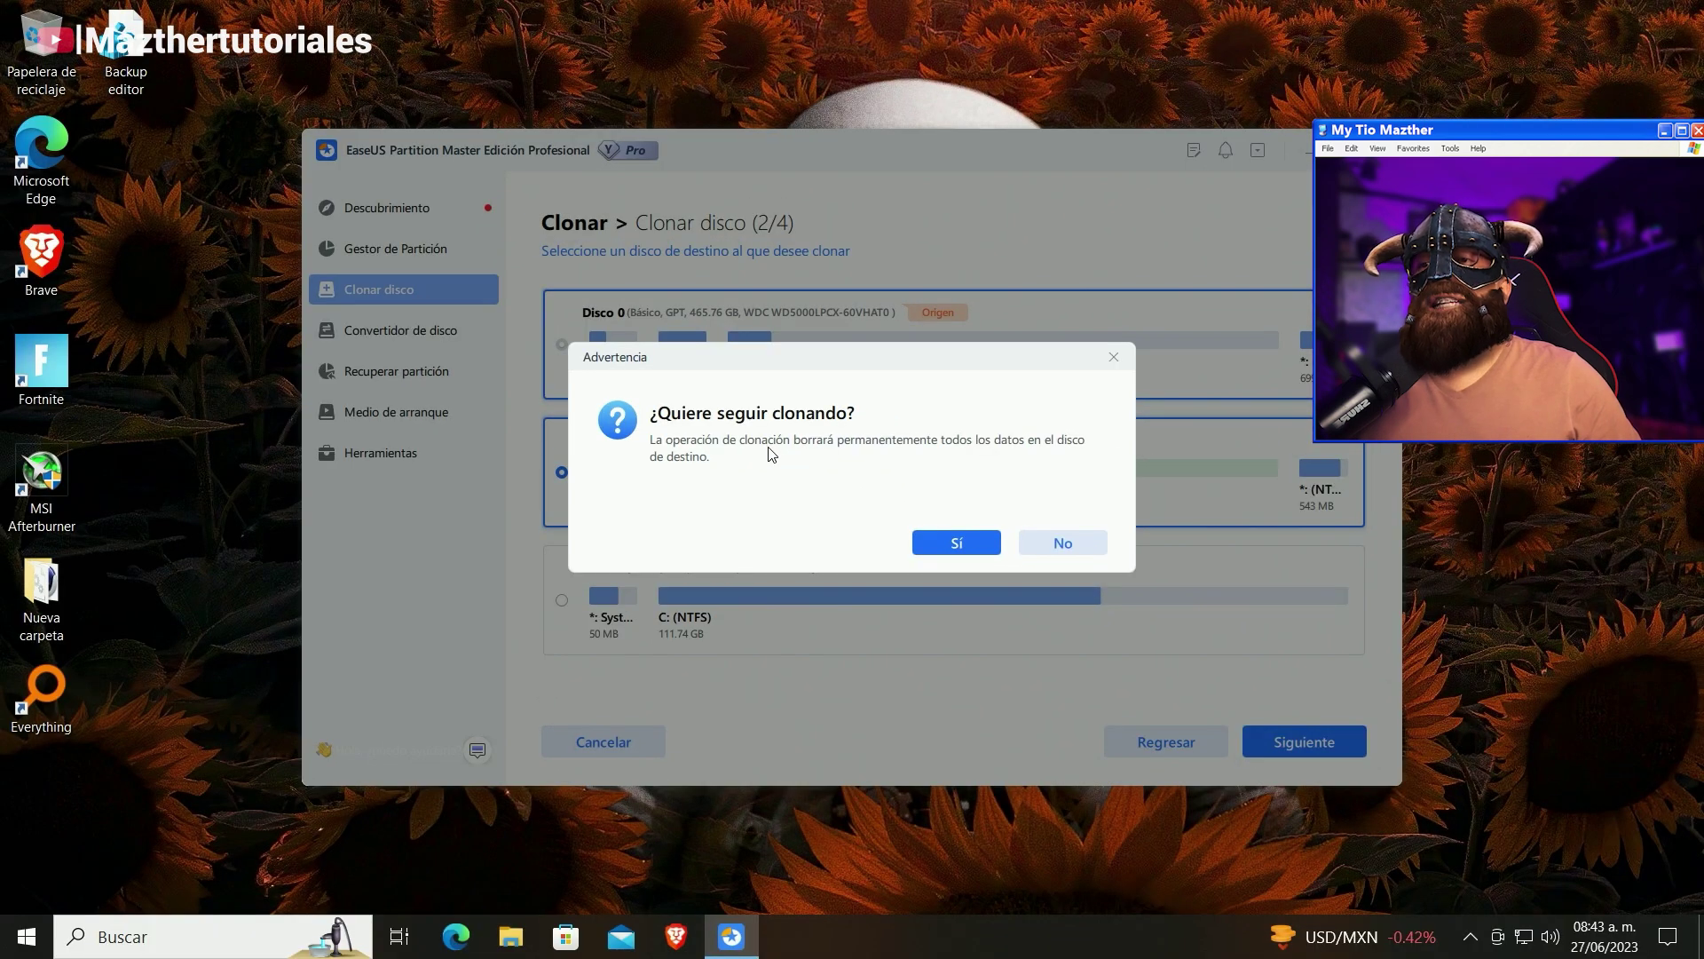
{"action": "left_click", "coordinate": [959, 543]}
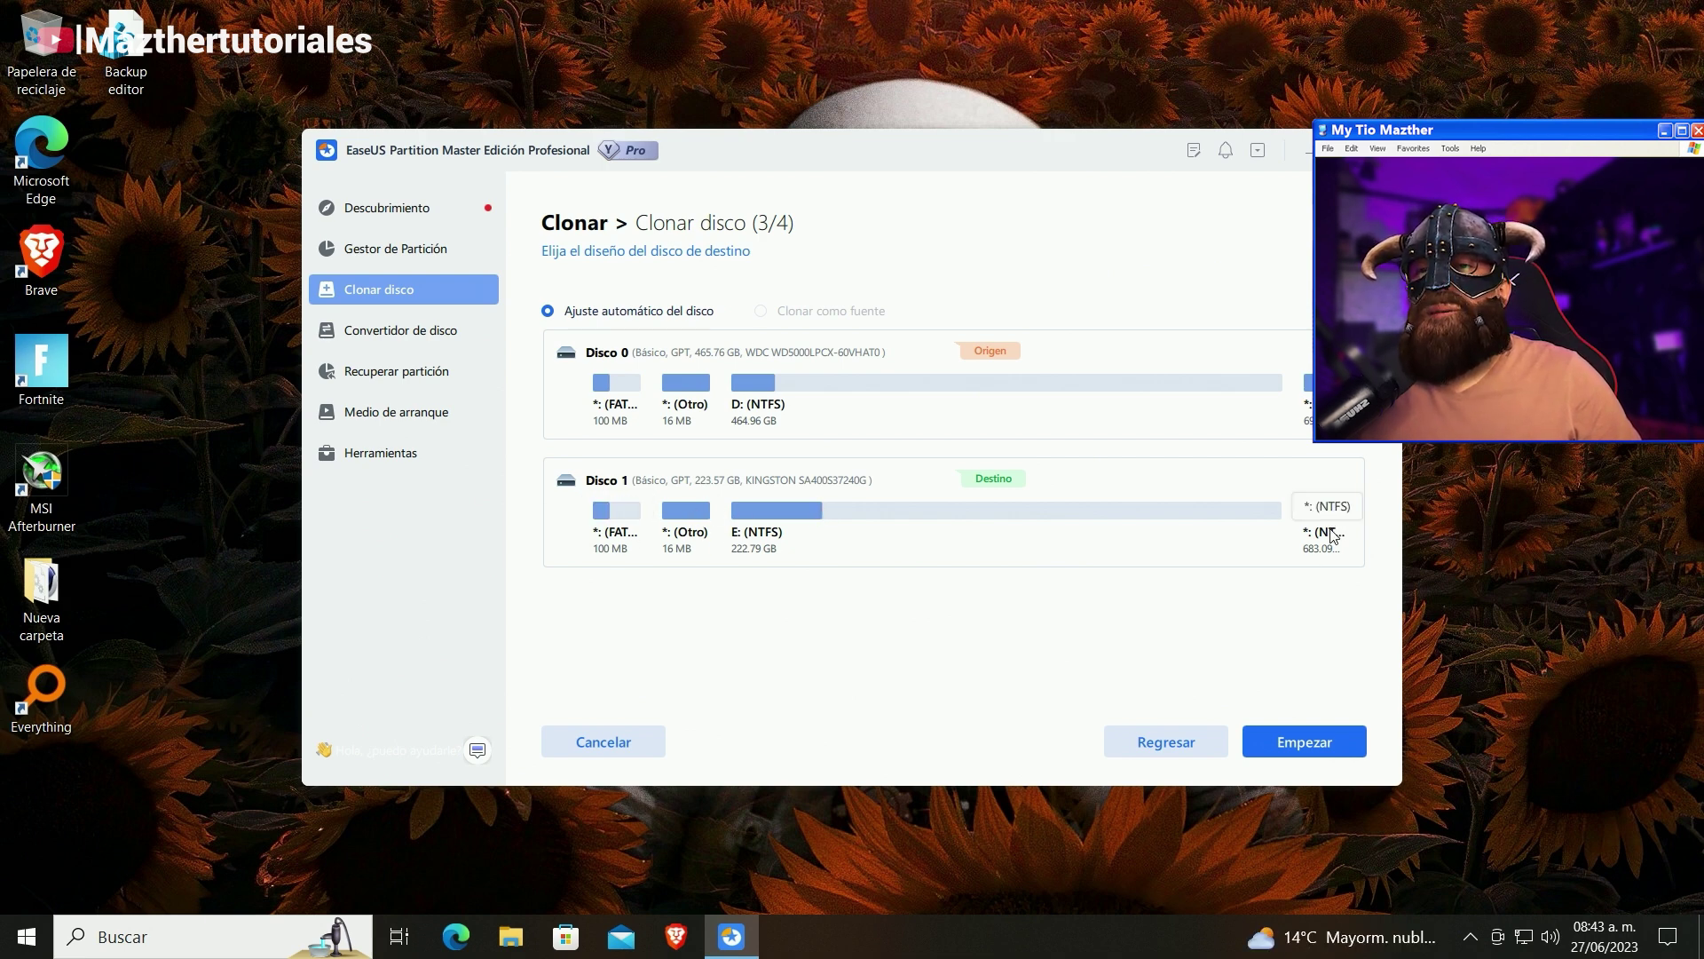
{"action": "left_click", "coordinate": [1269, 742]}
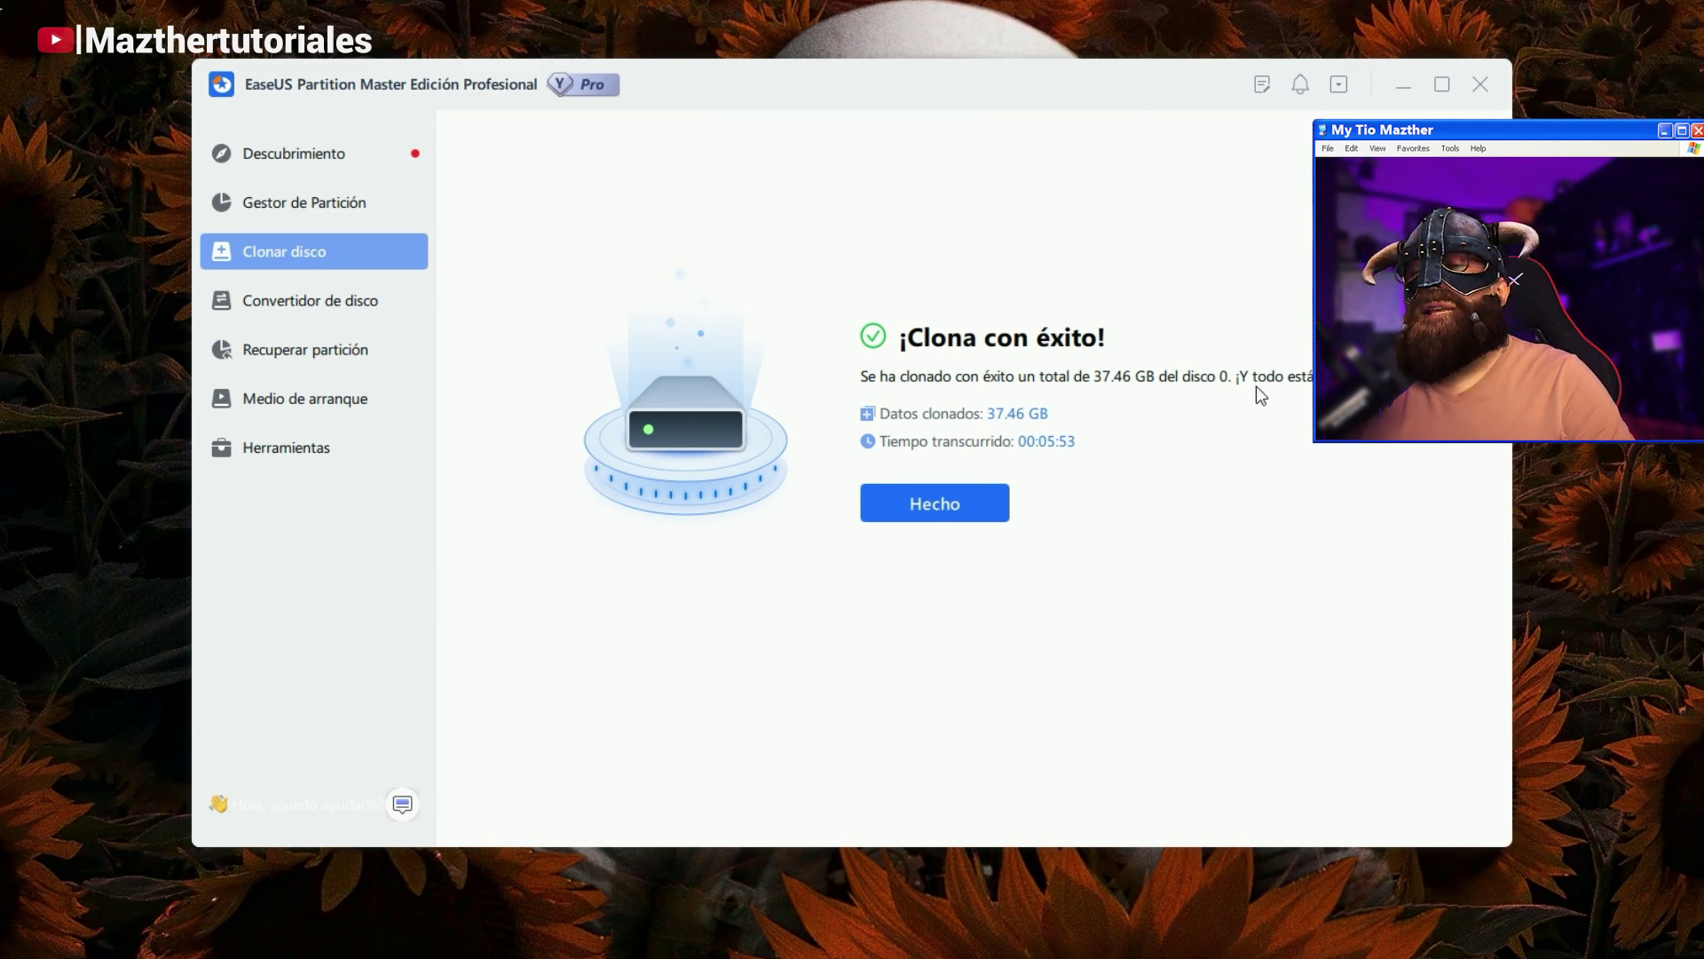
{"action": "left_click", "coordinate": [977, 503]}
{"action": "left_click", "coordinate": [350, 197]}
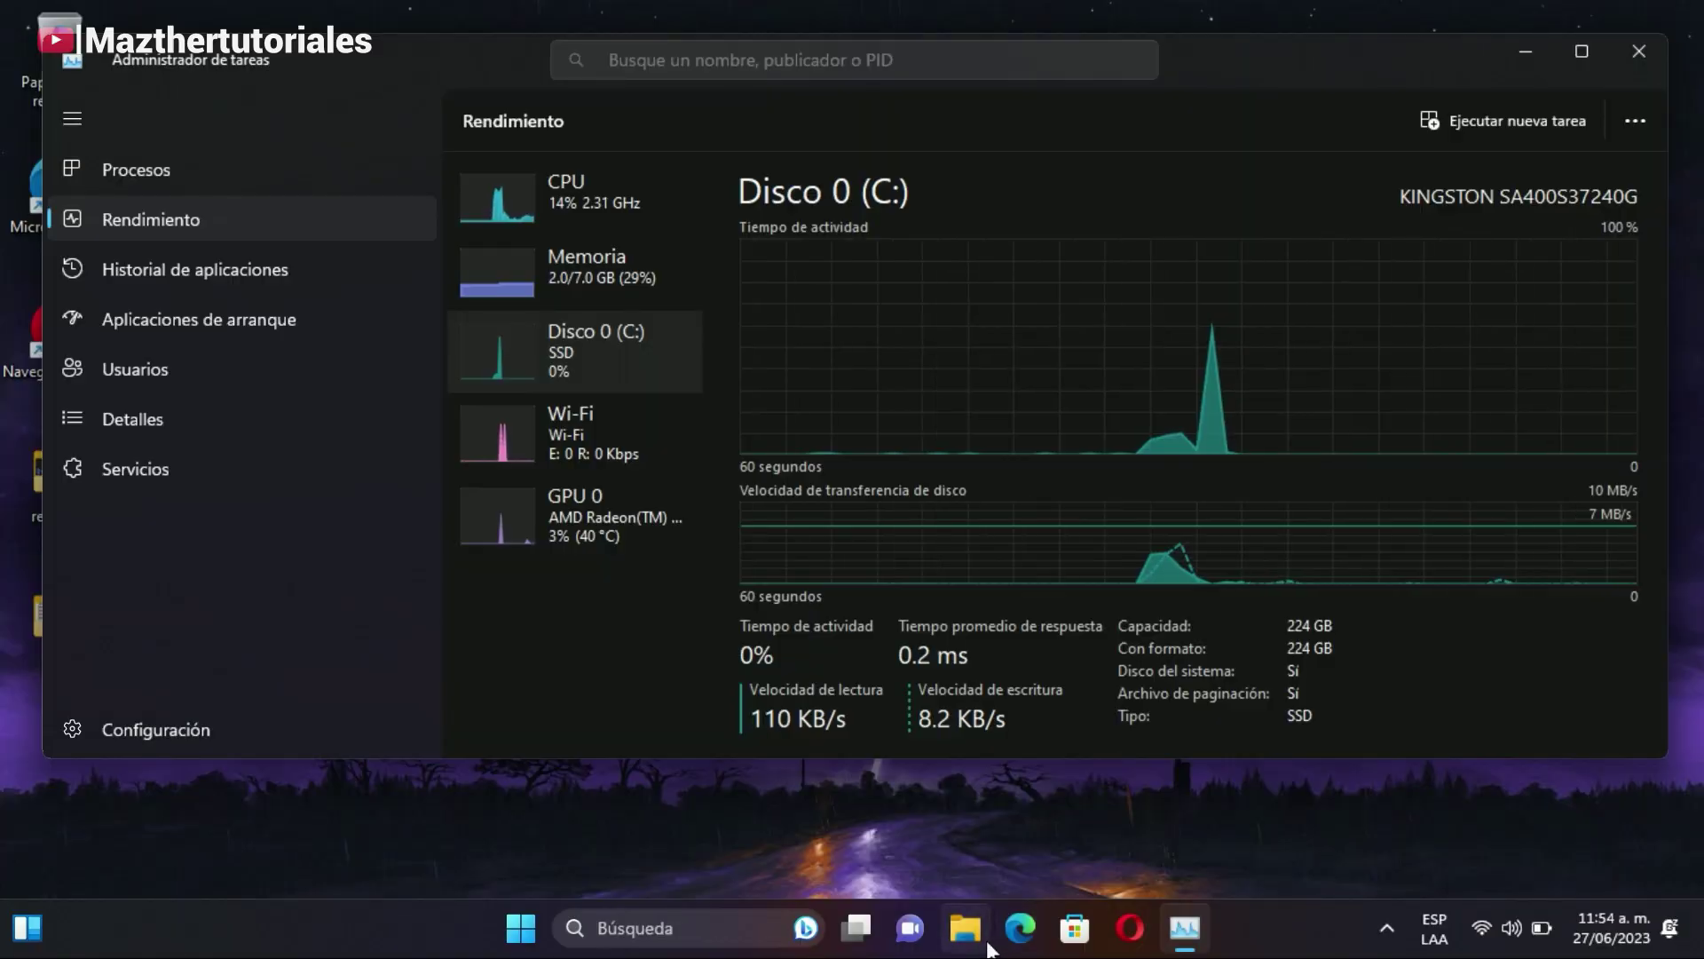
Step: Inspect the local disk C: under Este equipo in File Explorer, and close both File Explorer and the Task Manager
{"action": "left_click", "coordinate": [1066, 847]}
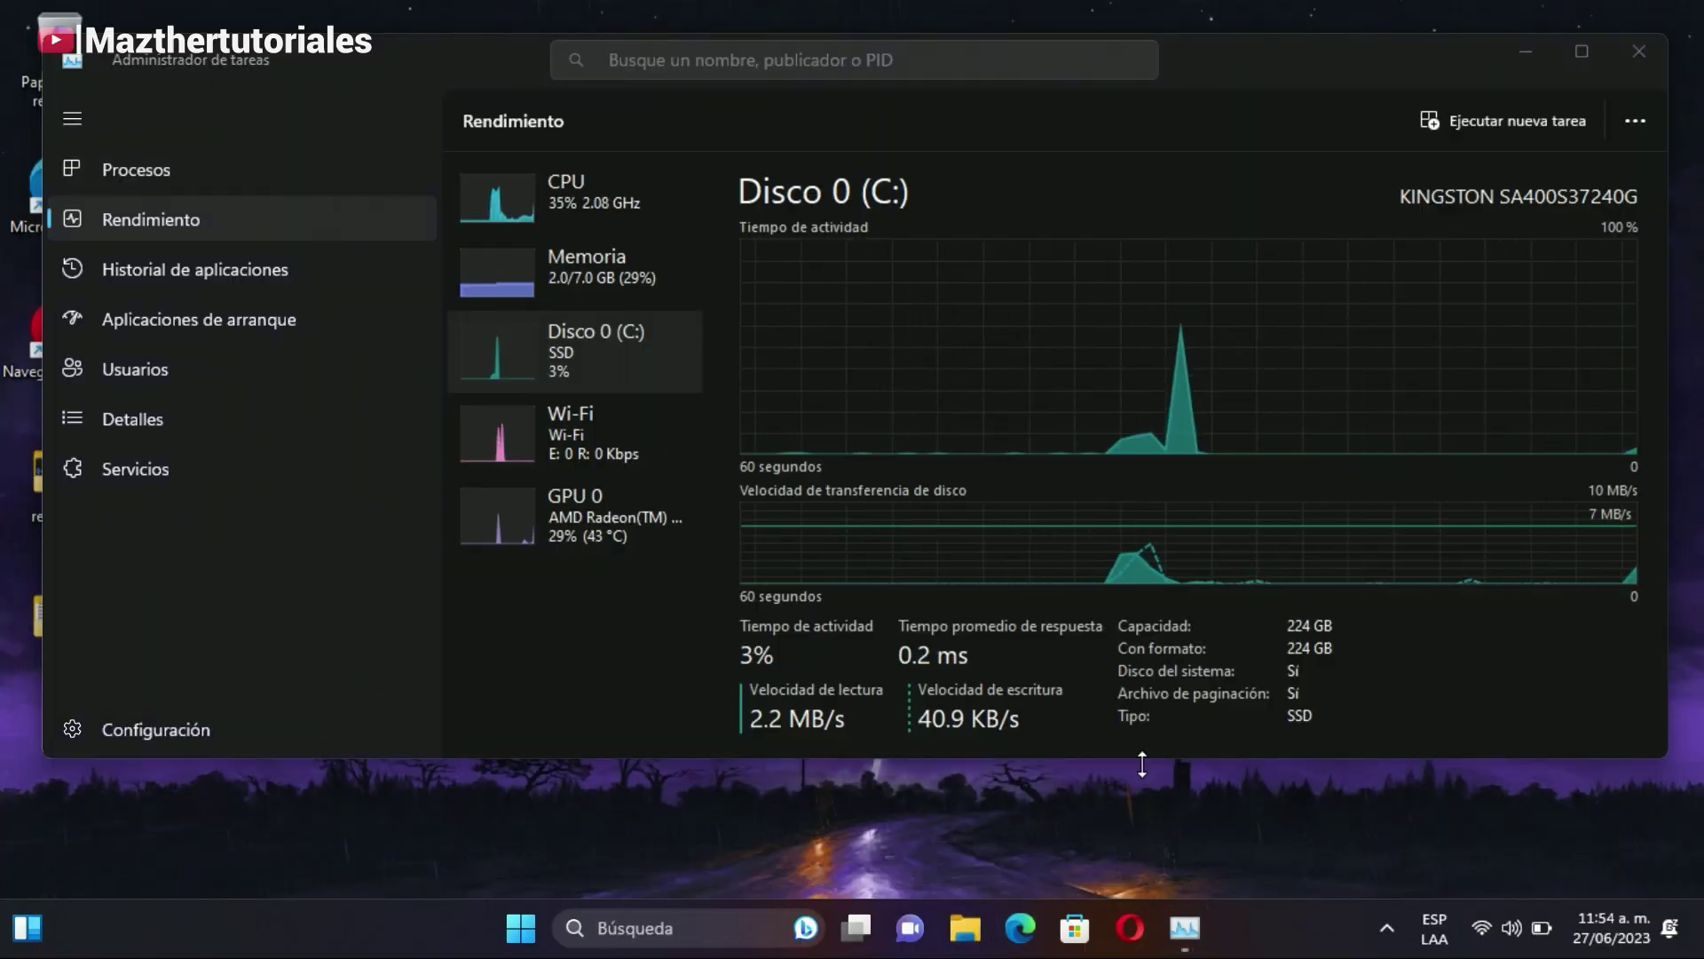
{"action": "key", "text": "super+e"}
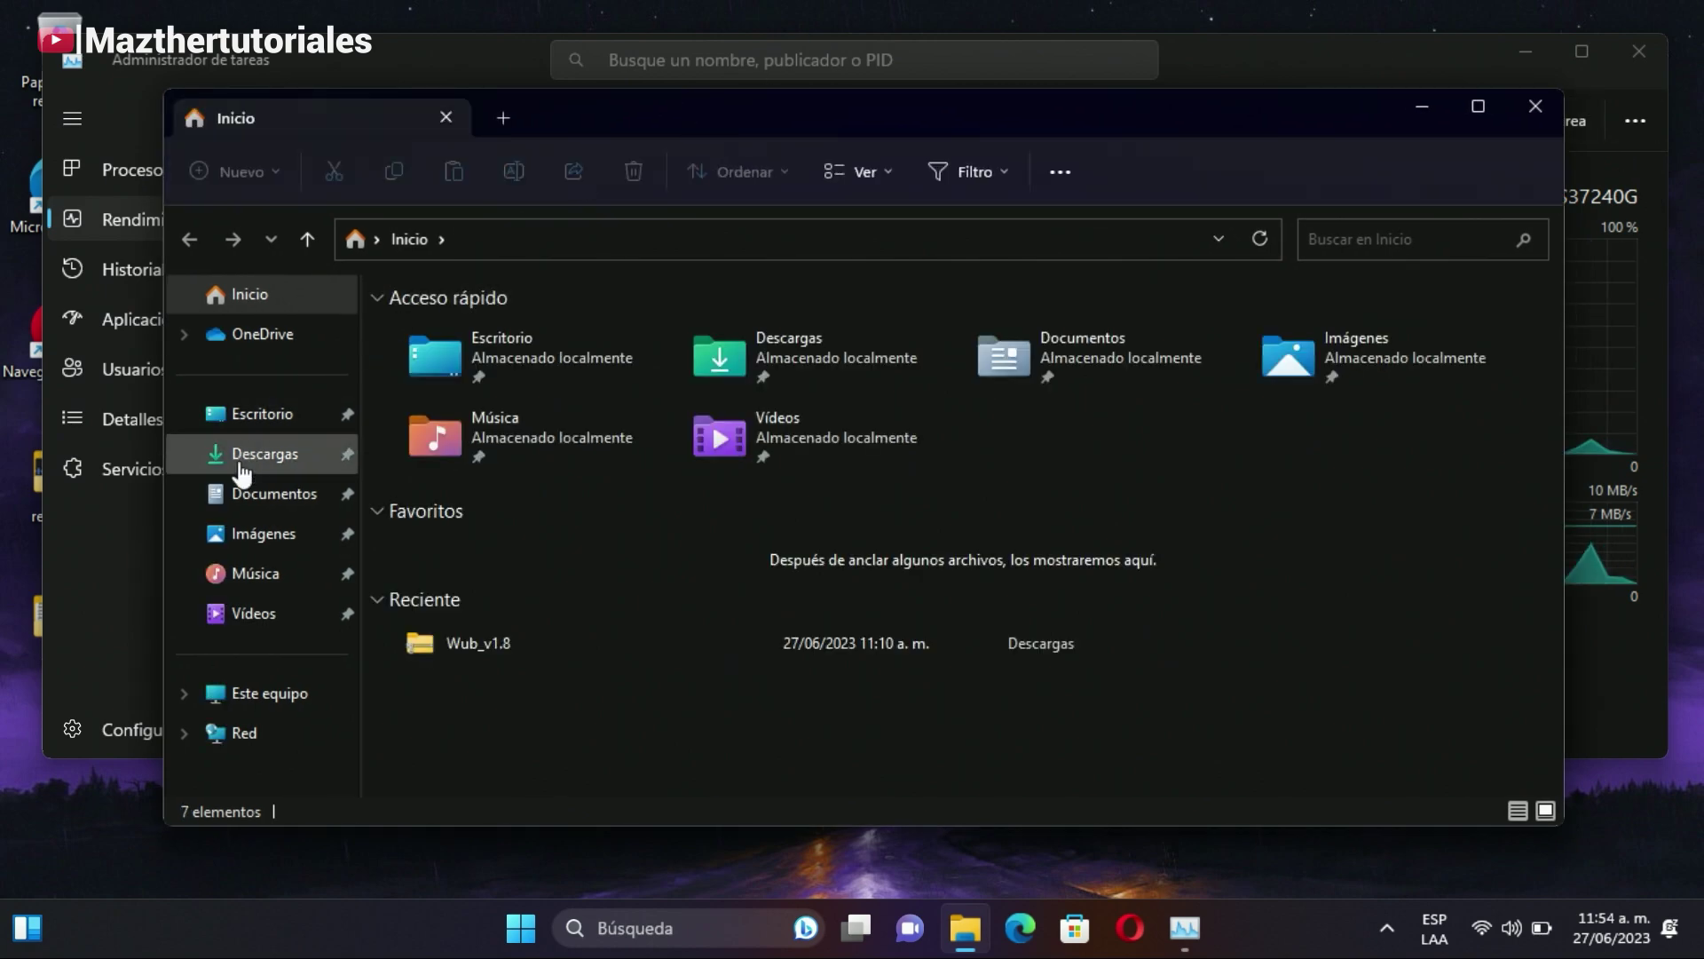
{"action": "left_click", "coordinate": [255, 698]}
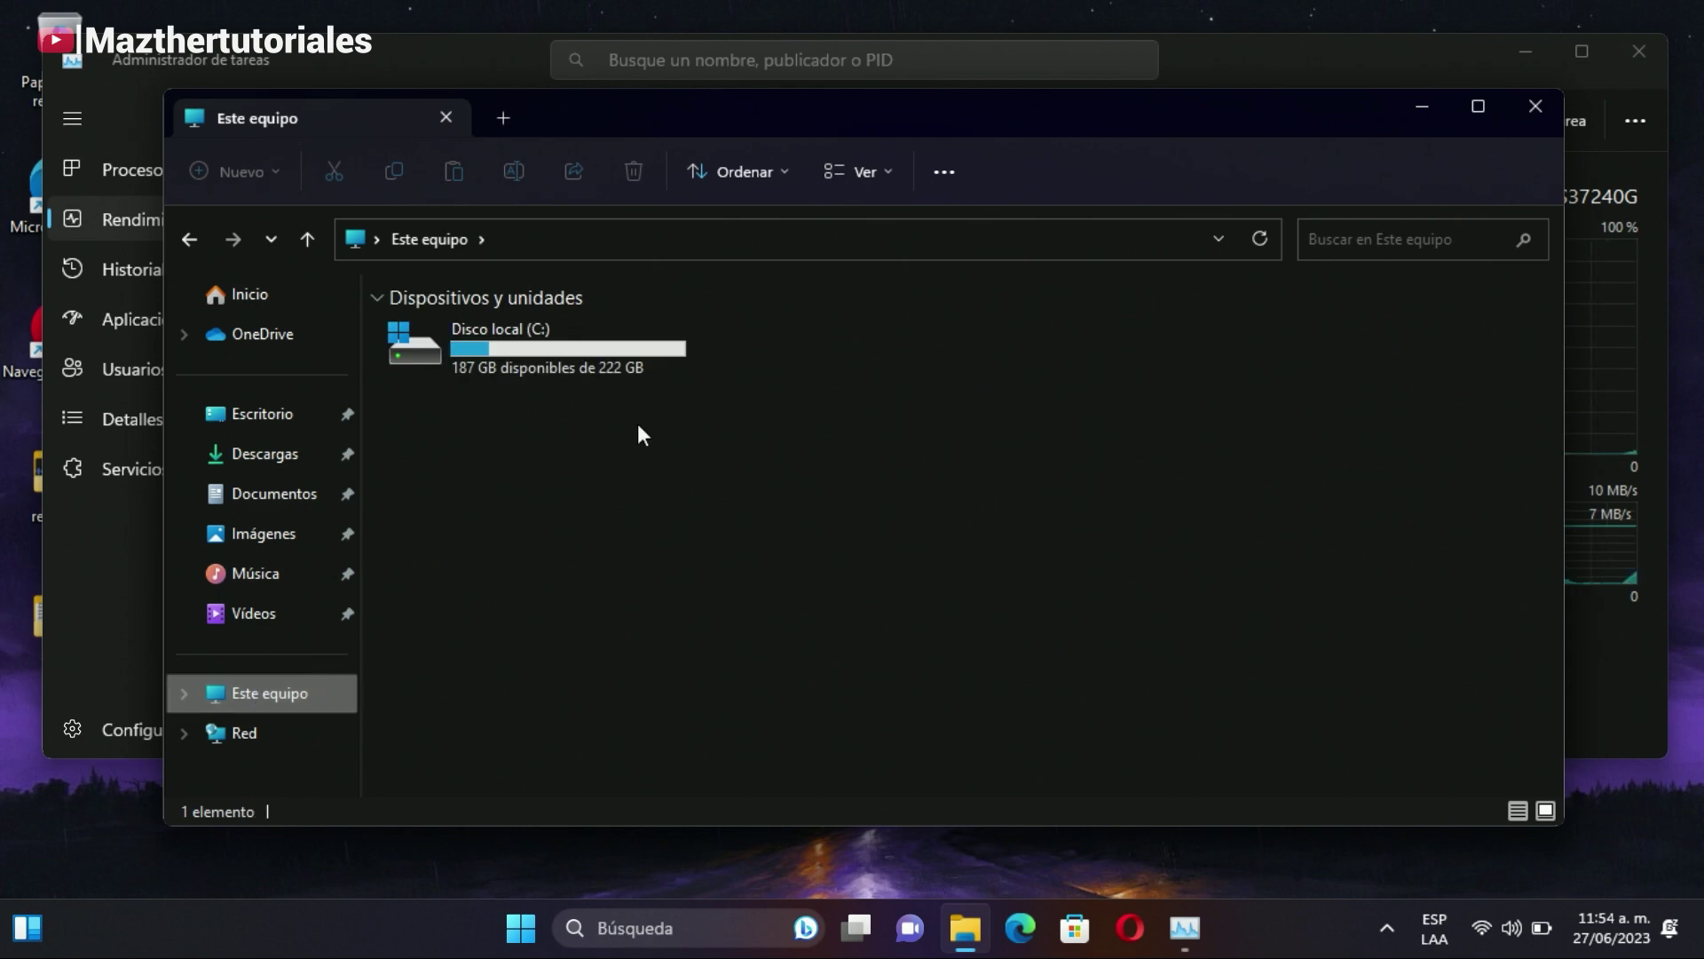
{"action": "left_click", "coordinate": [616, 359]}
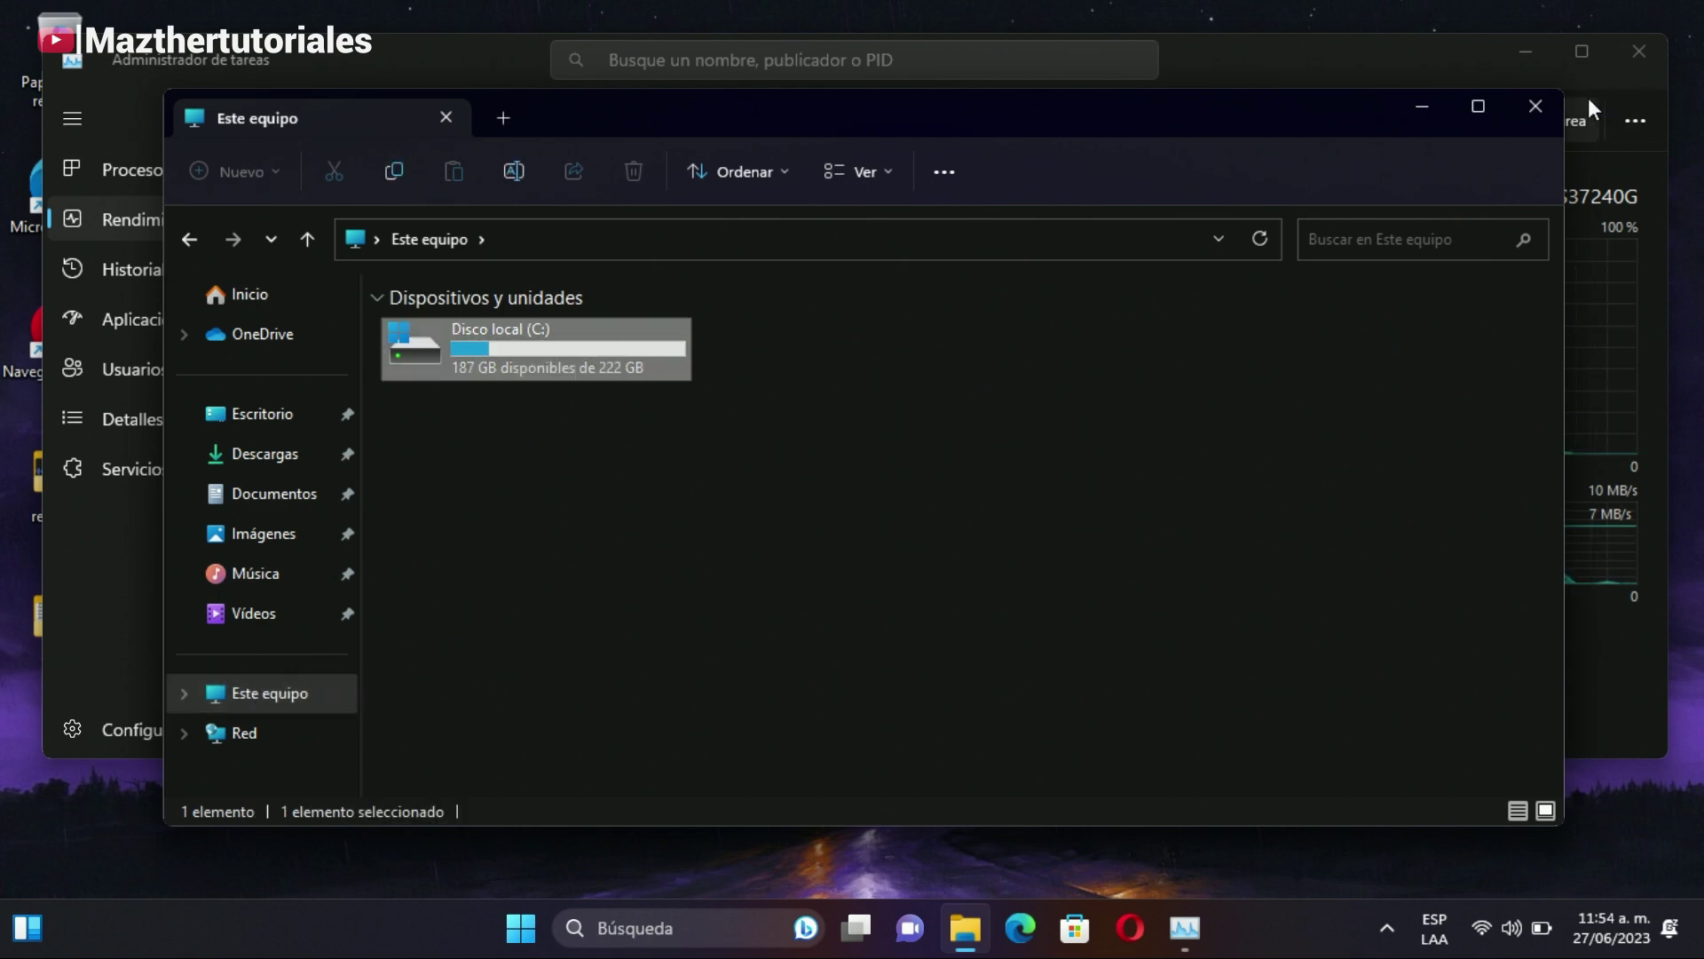
{"action": "left_click", "coordinate": [1541, 104]}
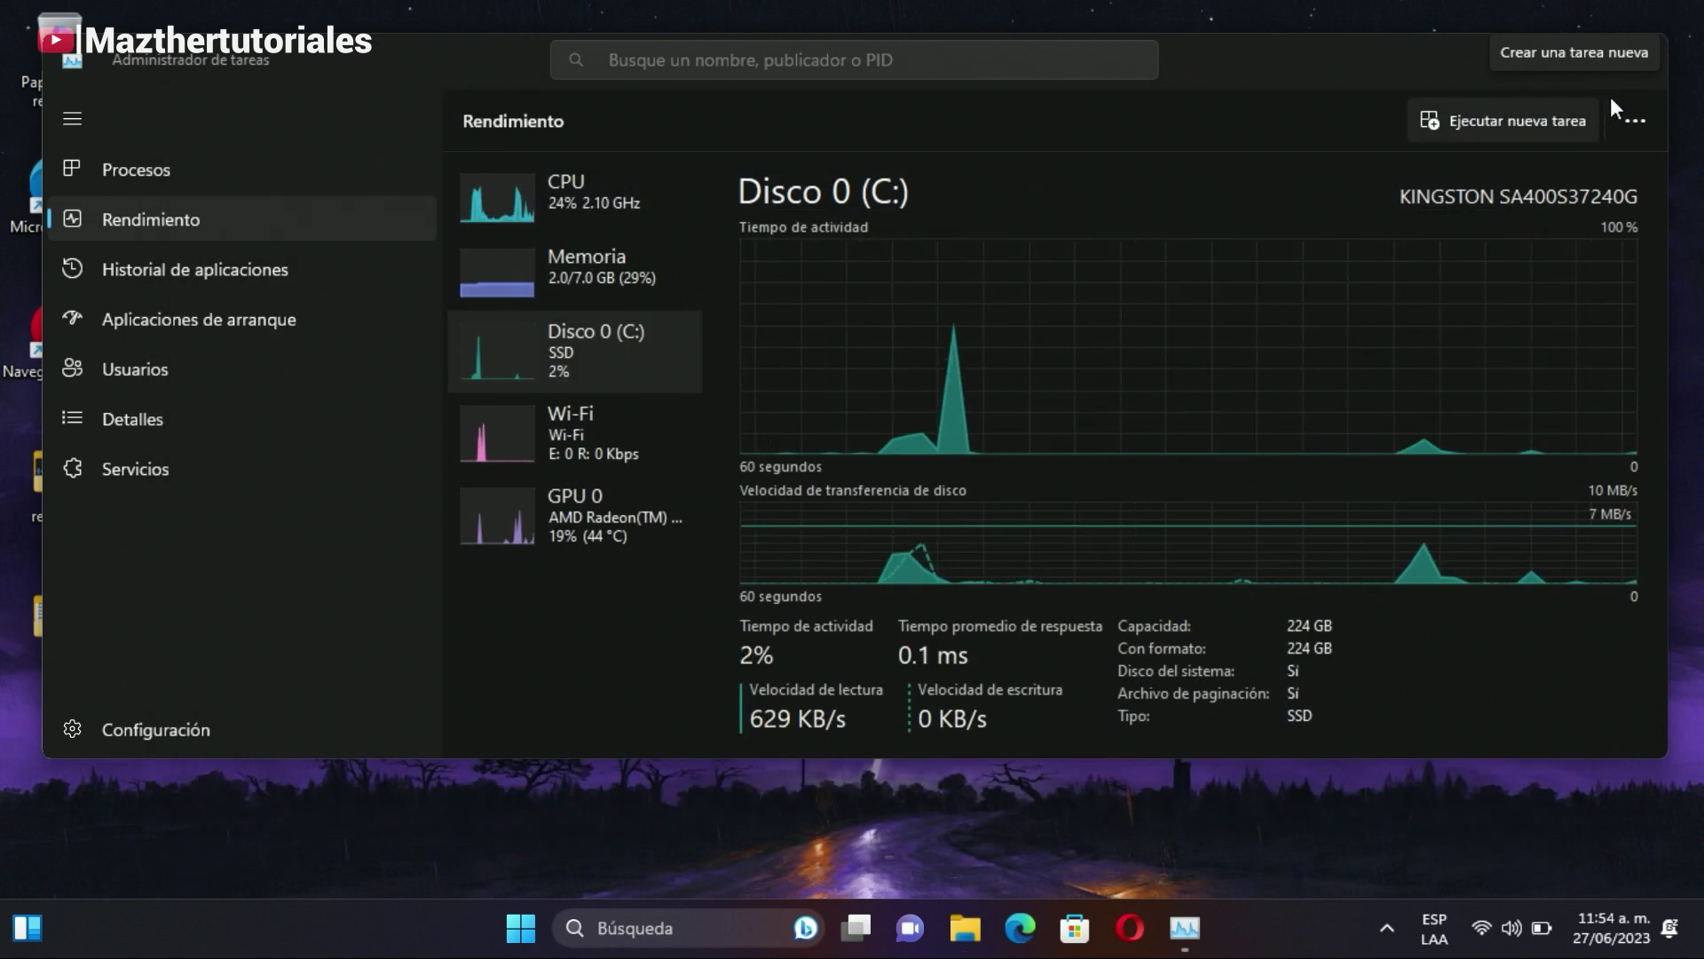
{"action": "left_click", "coordinate": [1652, 59]}
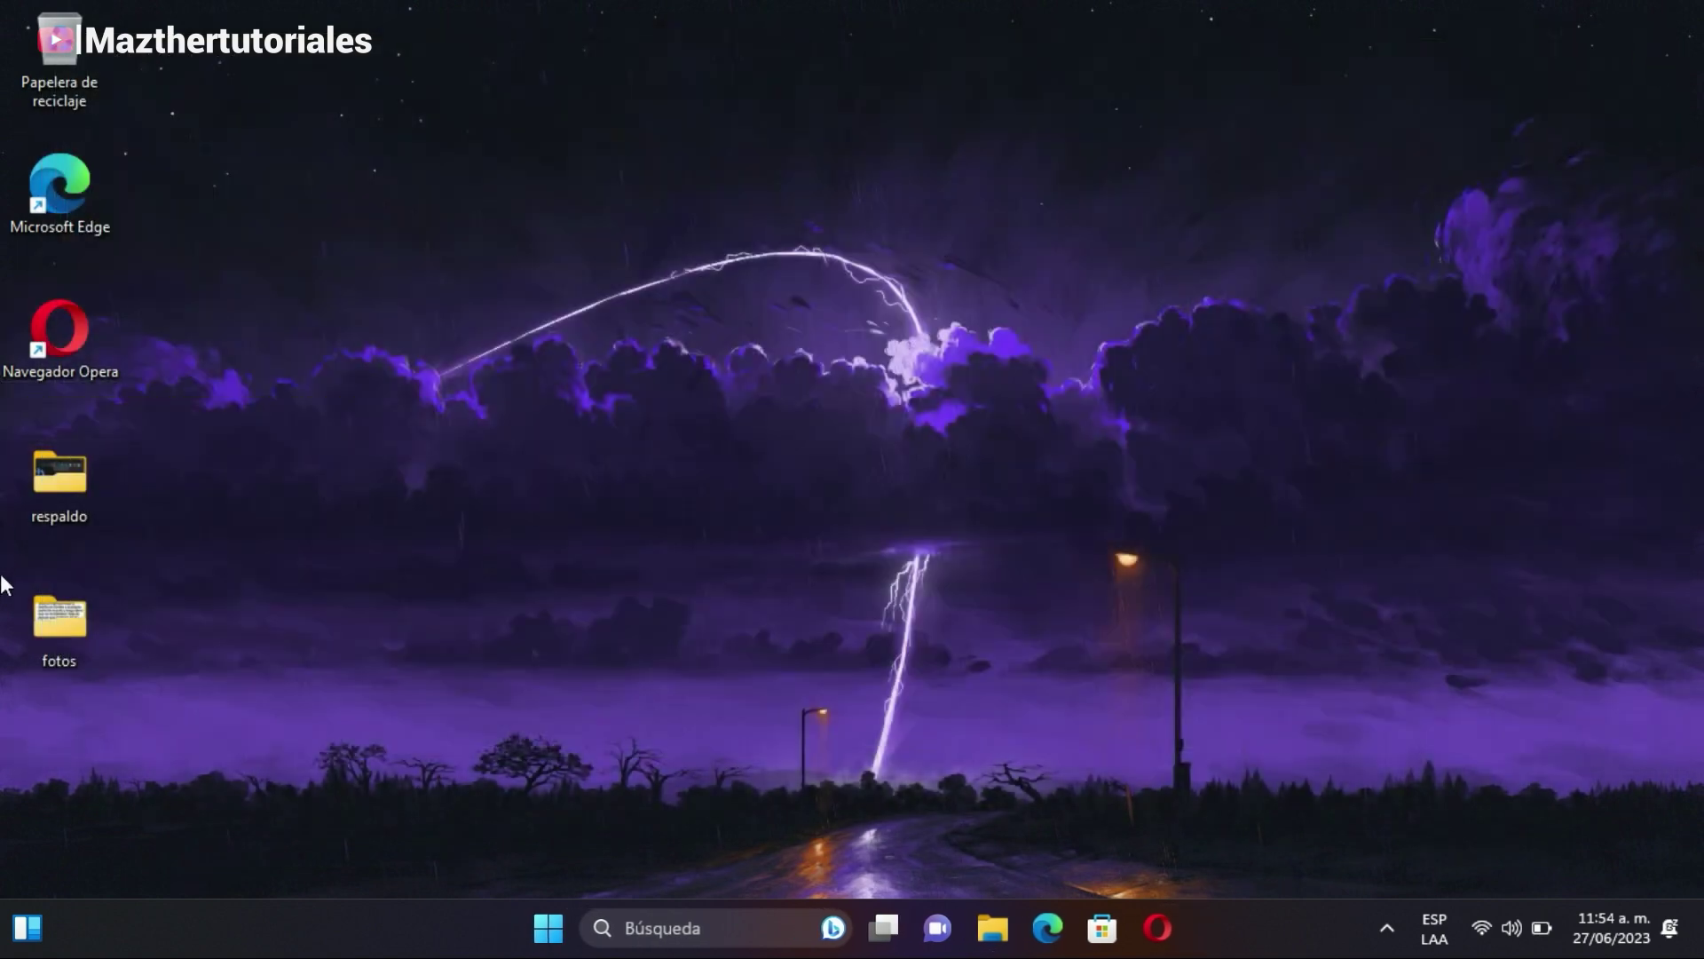
Step: View the contents of the desktop folder fotos and close it, and switch to Opera to show the account menu on YouTube
{"action": "double_click", "coordinate": [37, 616]}
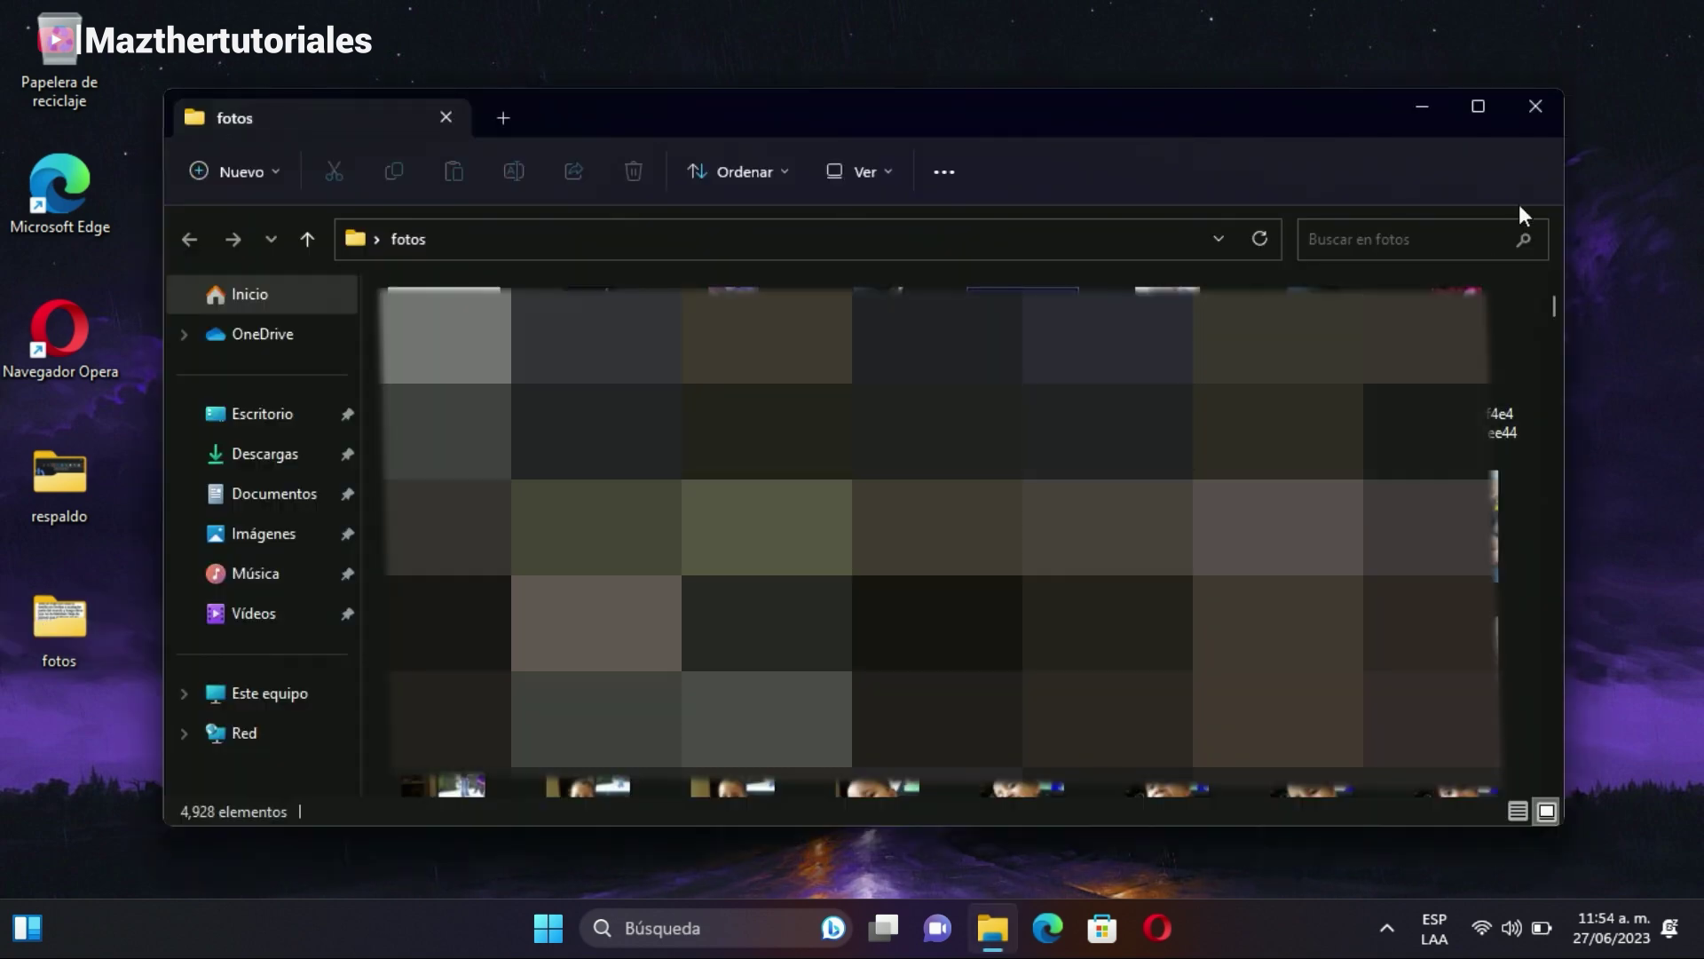
{"action": "left_click", "coordinate": [1544, 125]}
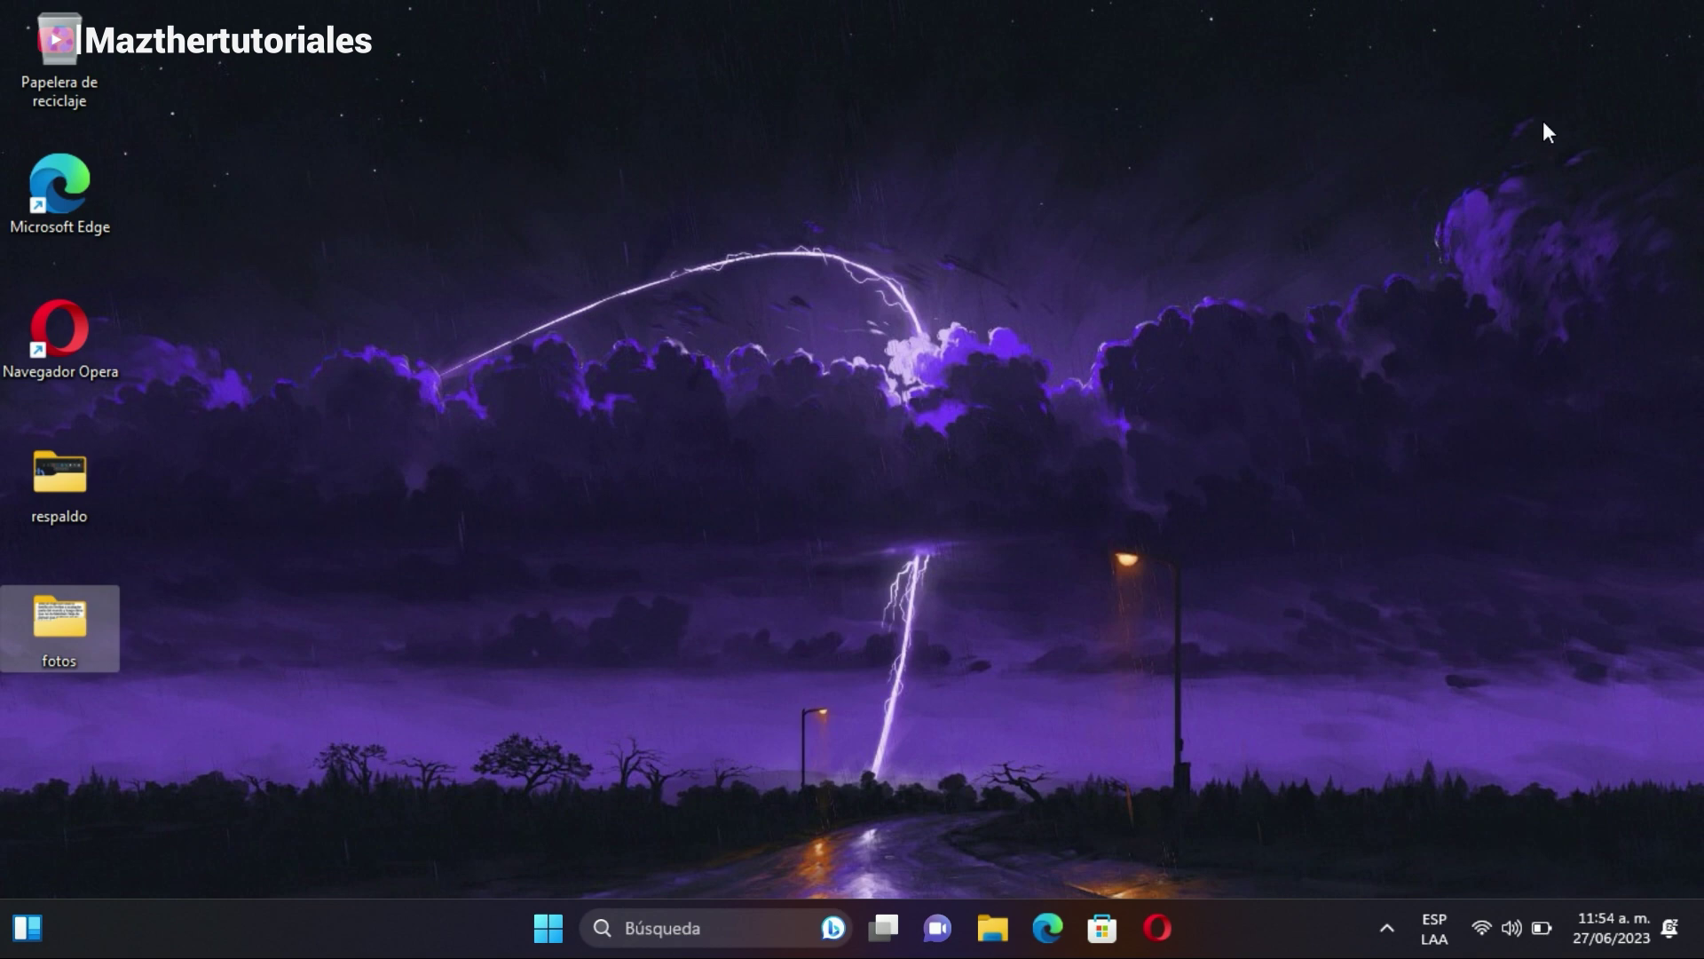
{"action": "double_click", "coordinate": [74, 351]}
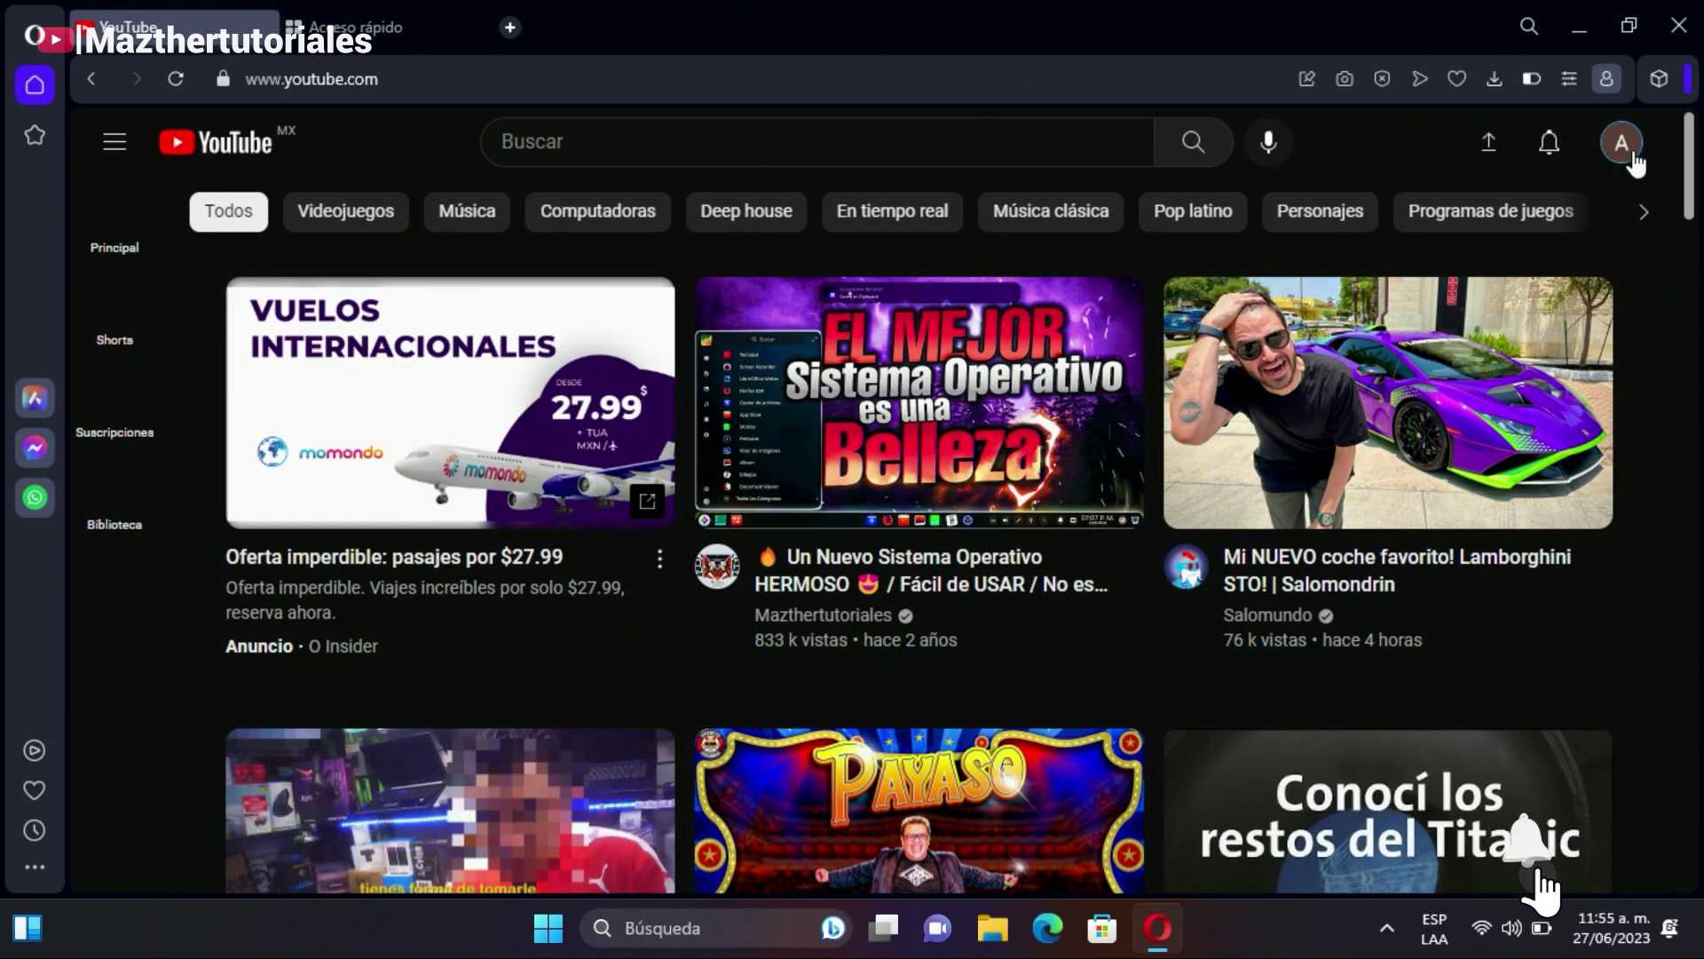
{"action": "left_click", "coordinate": [1621, 144]}
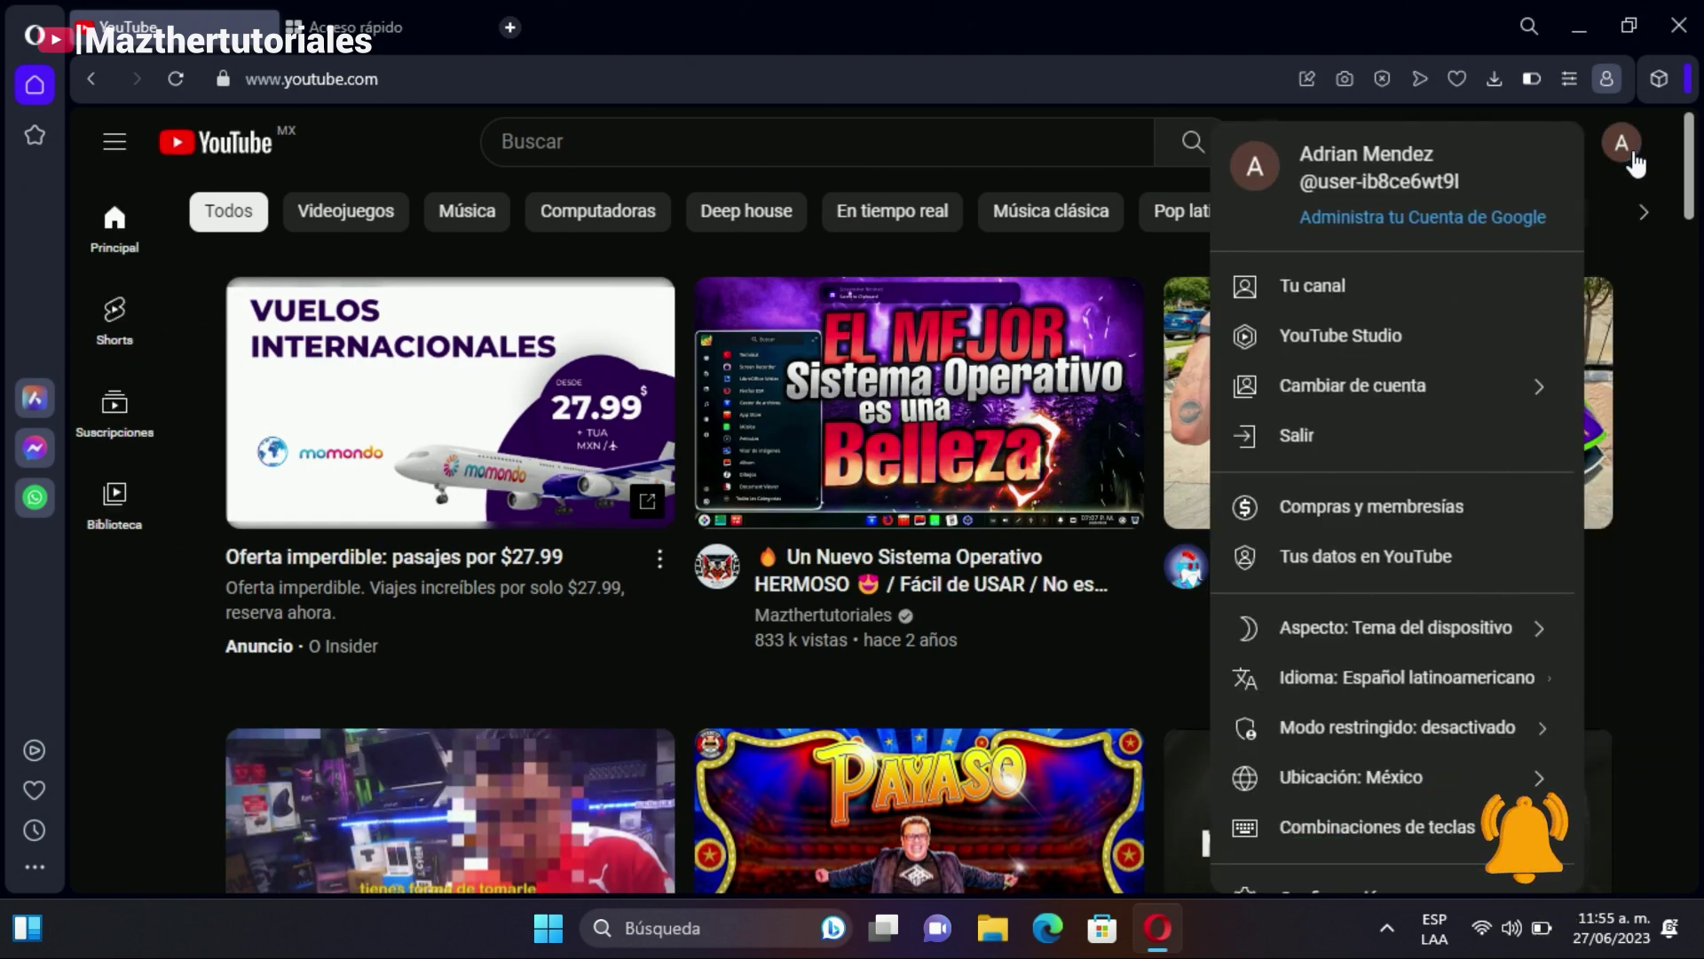